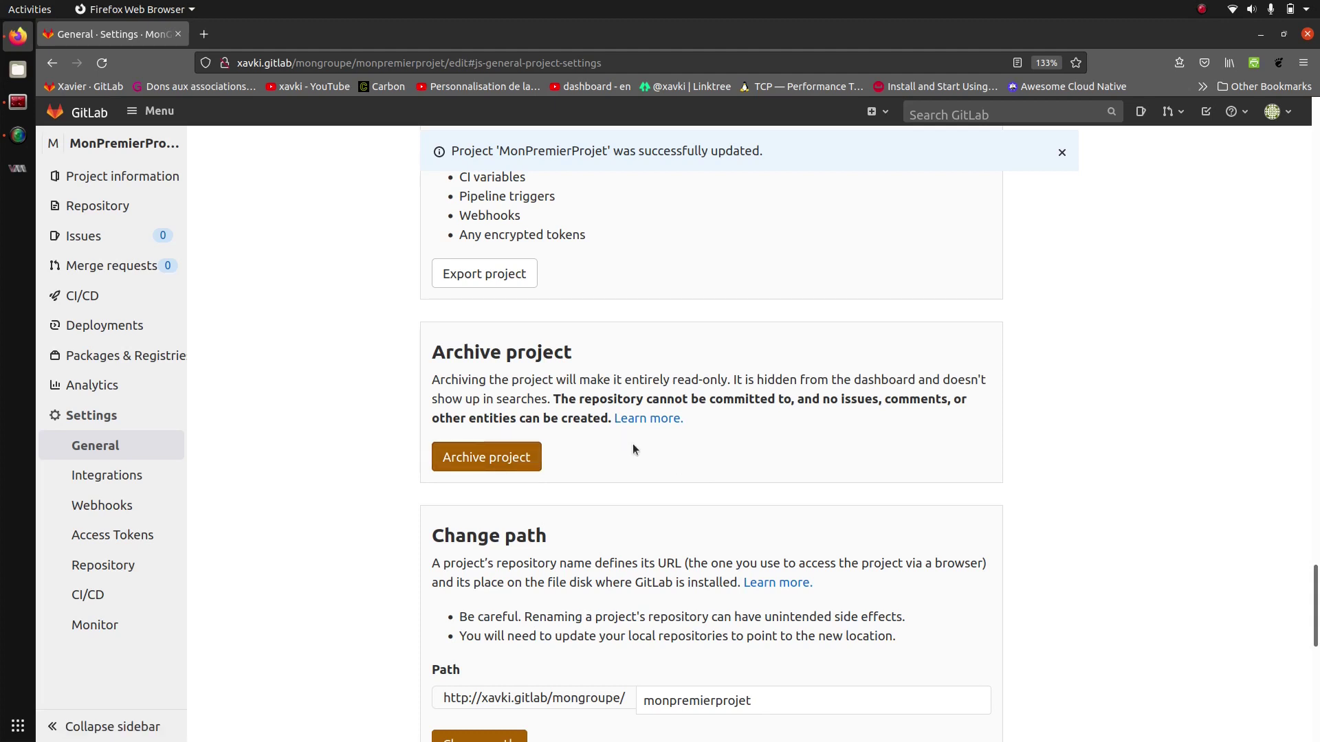
- Examine the path change, namespace transfer and deletion options in MonPremierProjet's general settings
{"action": "scroll", "coordinate": [633, 448], "scroll_direction": "down", "scroll_amount": 3}
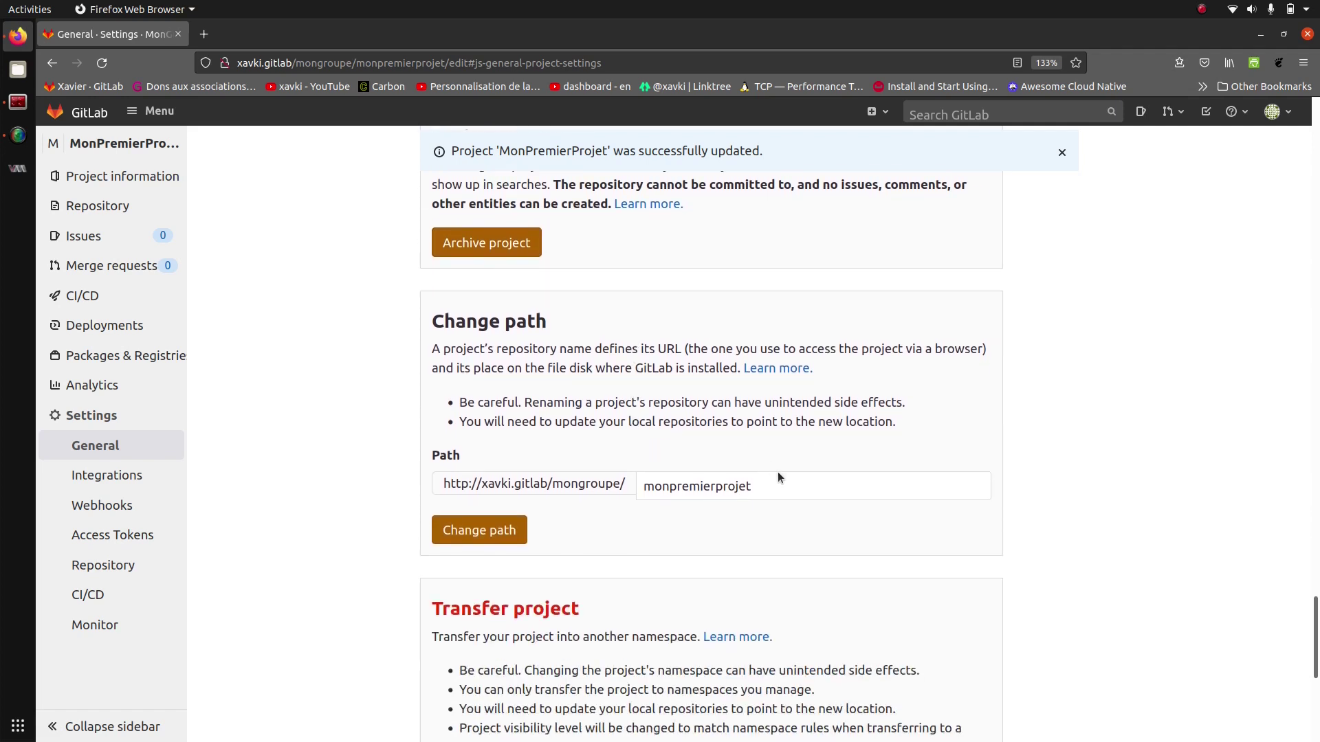
{"action": "left_click", "coordinate": [791, 492]}
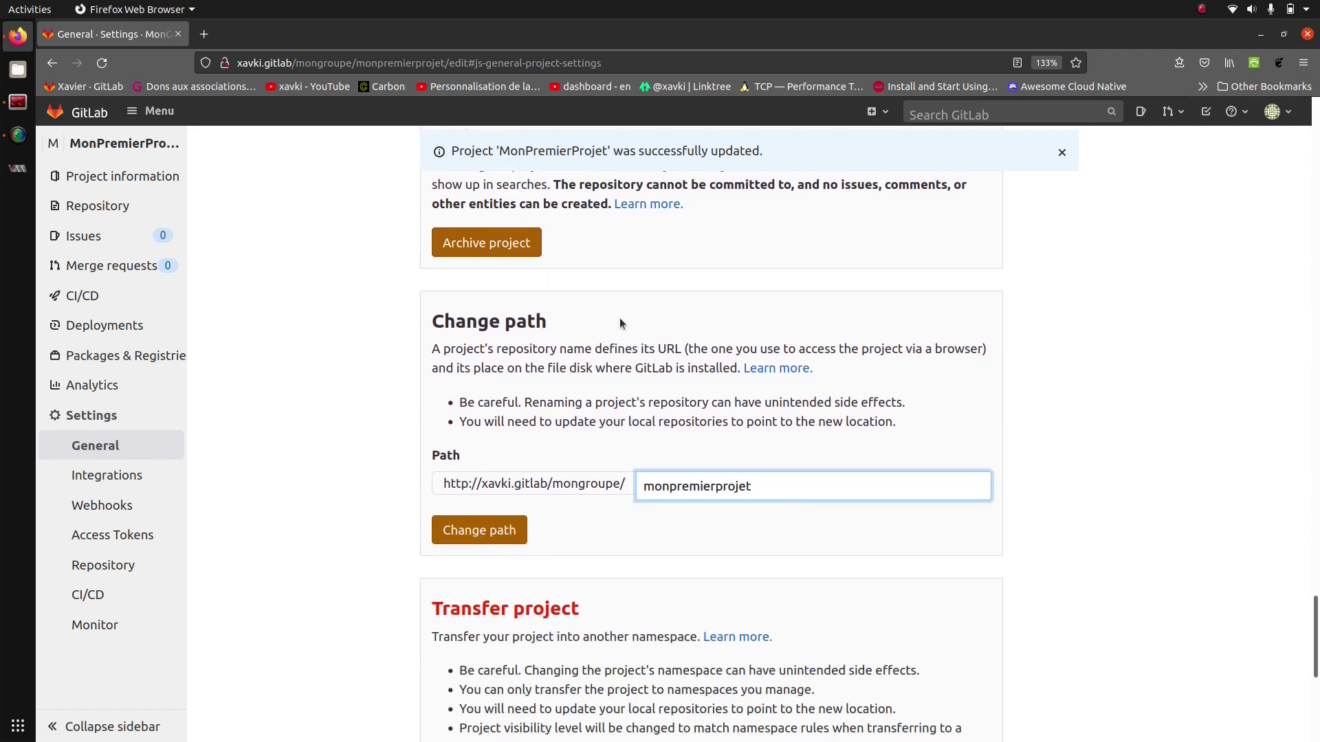
{"action": "scroll", "coordinate": [592, 300], "scroll_direction": "down", "scroll_amount": 5}
{"action": "scroll", "coordinate": [591, 300], "scroll_direction": "up", "scroll_amount": 5}
{"action": "scroll", "coordinate": [609, 267], "scroll_direction": "down", "scroll_amount": 5}
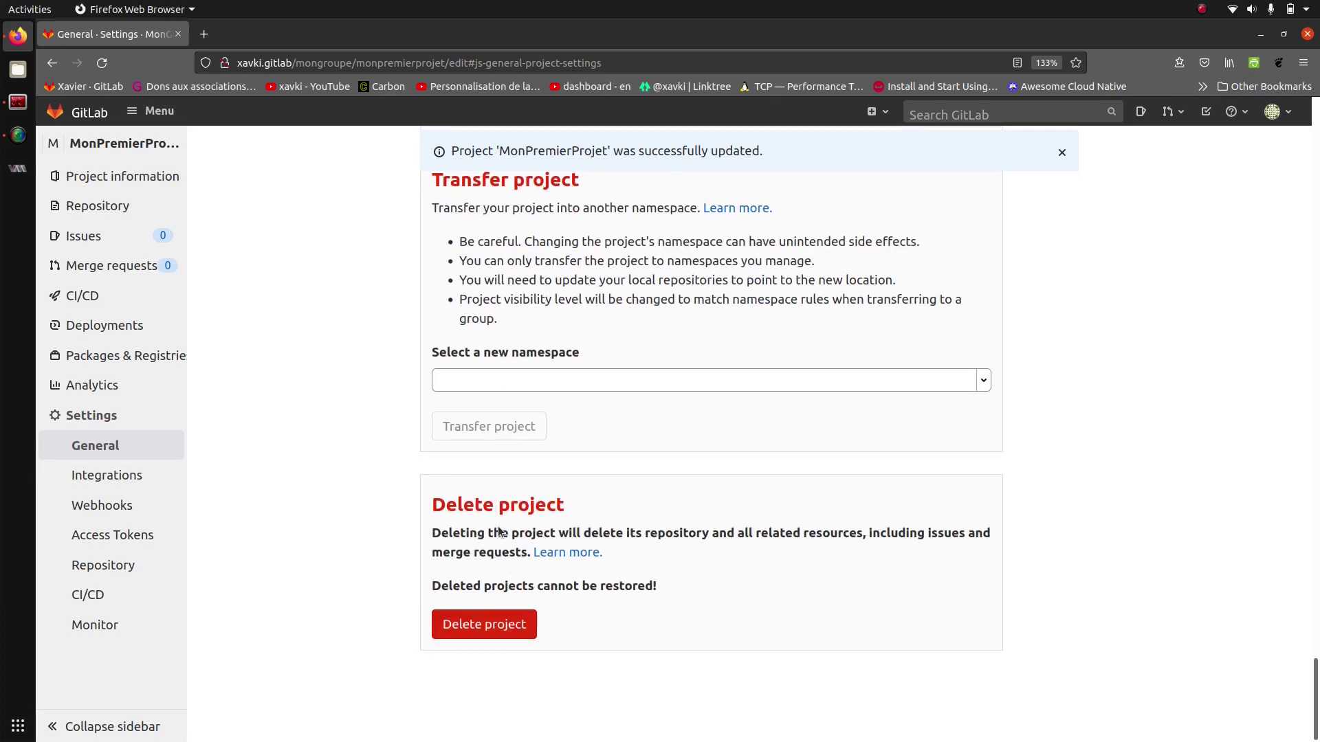
{"action": "left_click_drag", "start_coordinate": [569, 515], "coordinate": [424, 507]}
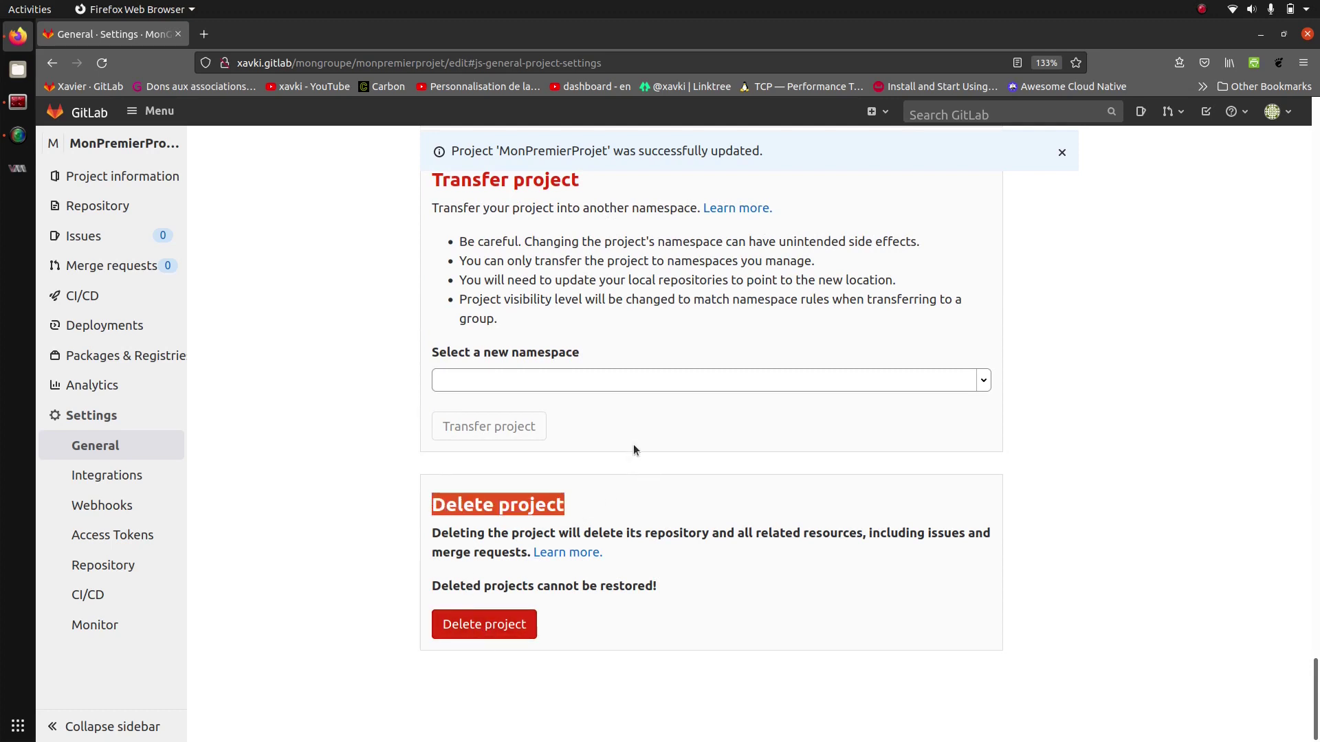
{"action": "left_click", "coordinate": [620, 378]}
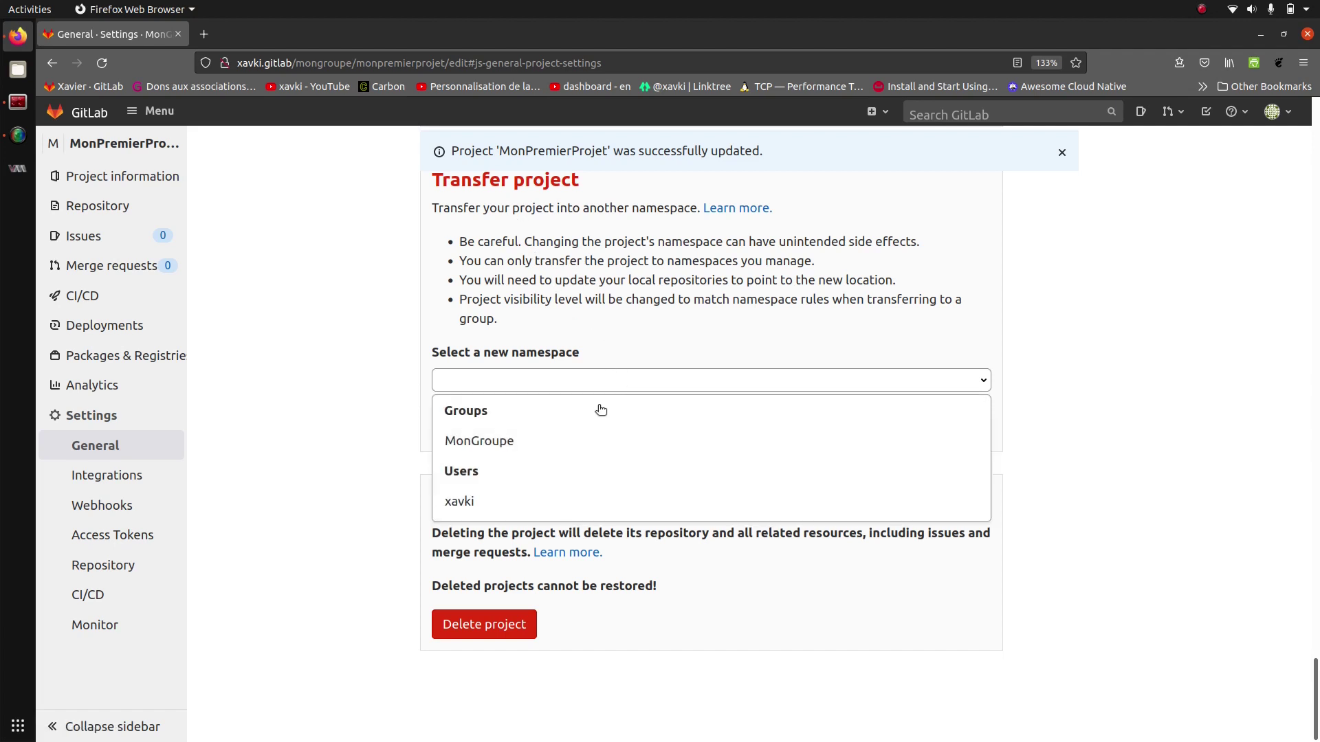
{"action": "left_click", "coordinate": [603, 377]}
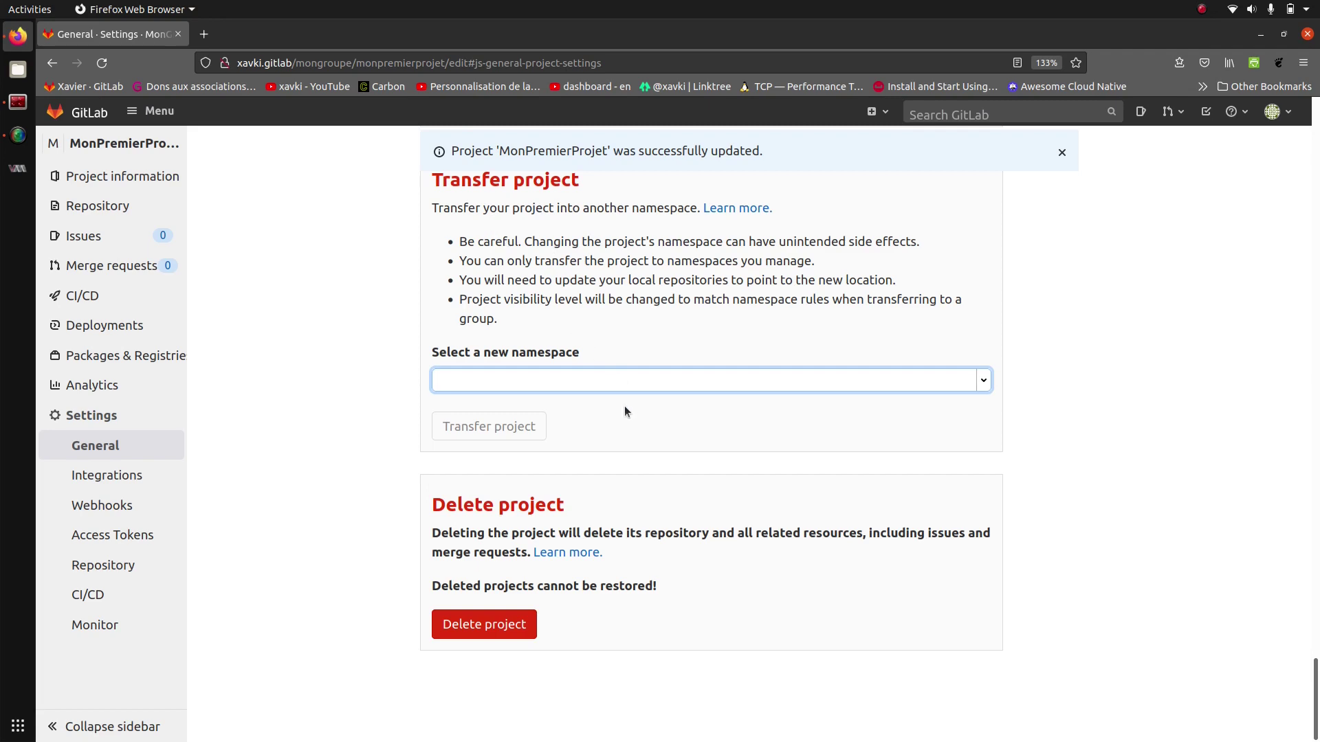
- Delete the project permanently, confirming with its name monpremierprojet
{"action": "left_click", "coordinate": [498, 625]}
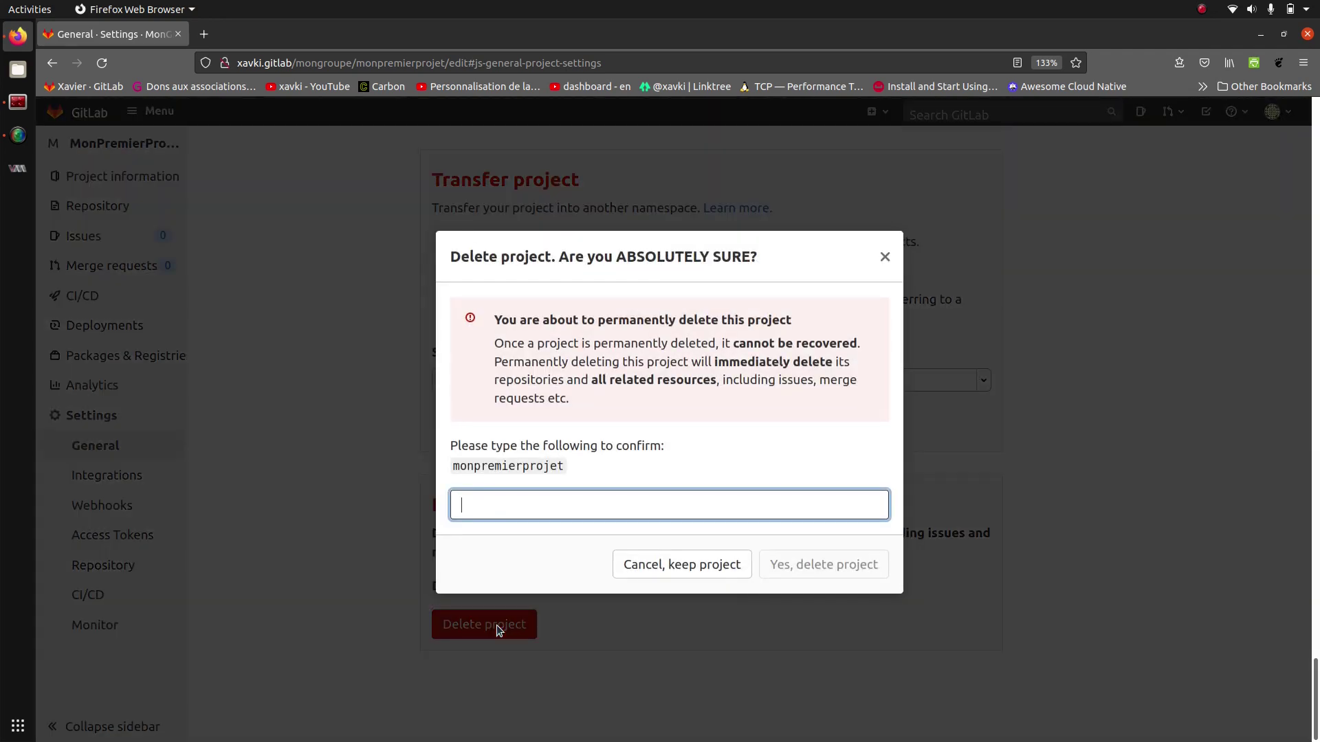
{"action": "type", "text": "mon"}
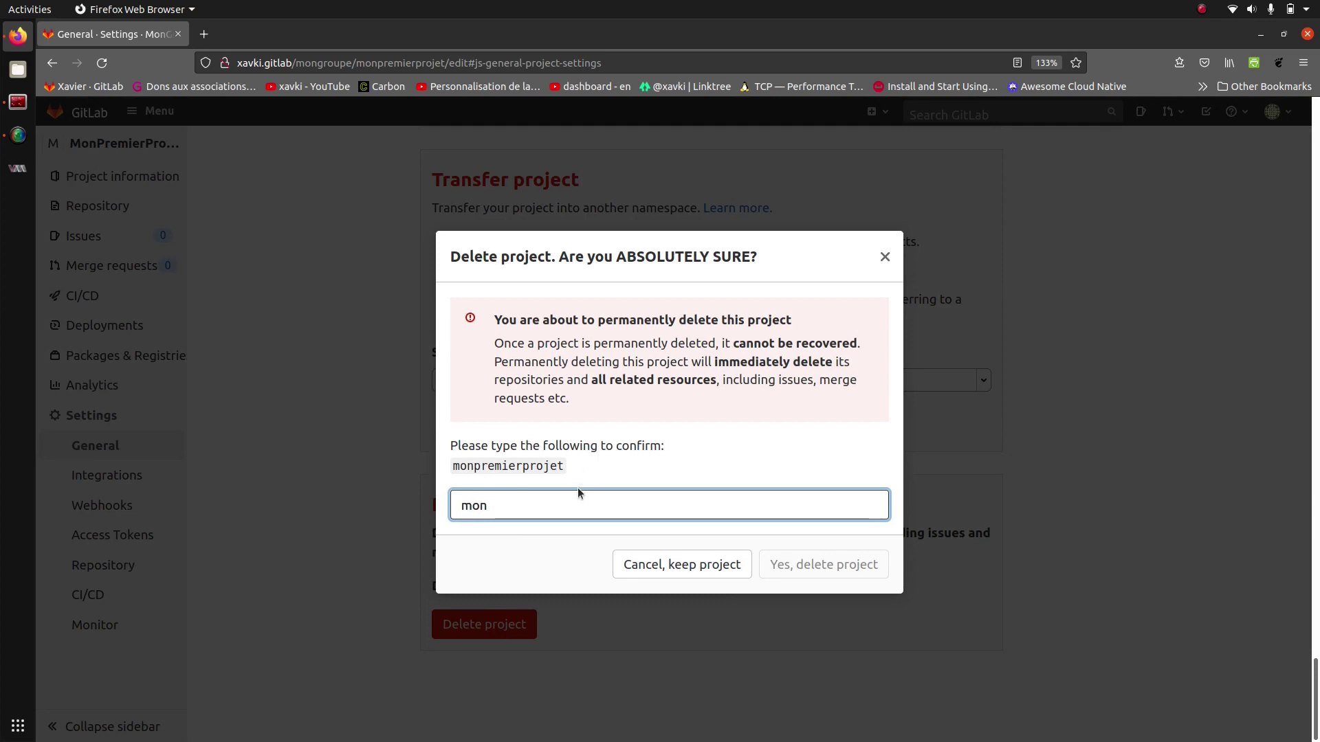
{"action": "type", "text": "premier"}
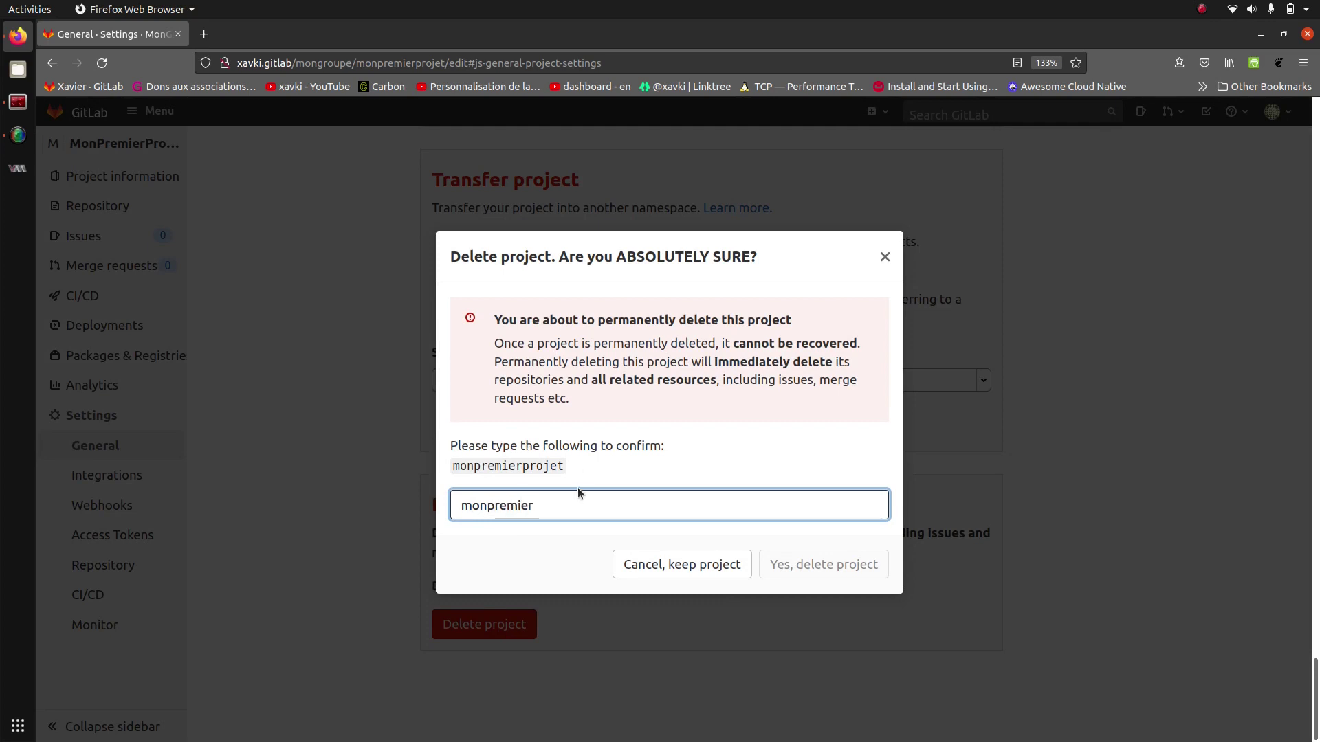
{"action": "type", "text": "projet"}
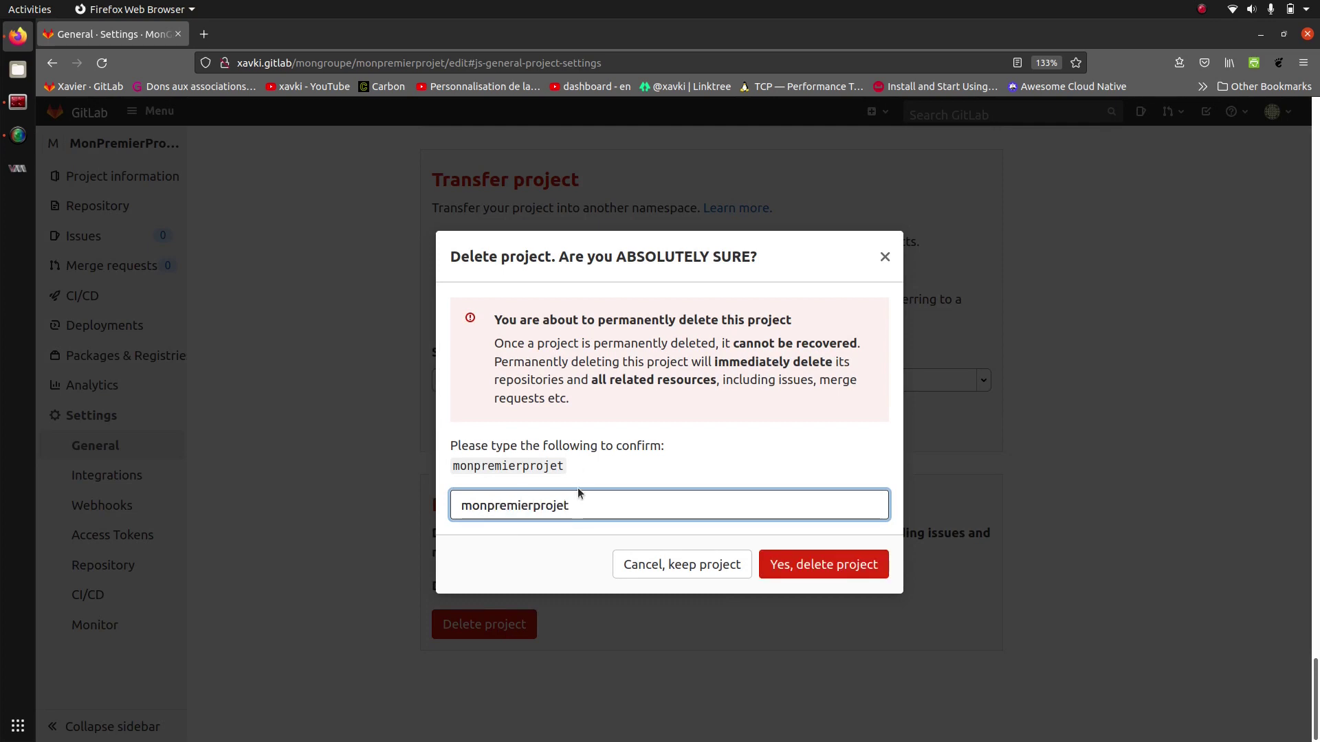
{"action": "left_click", "coordinate": [829, 571]}
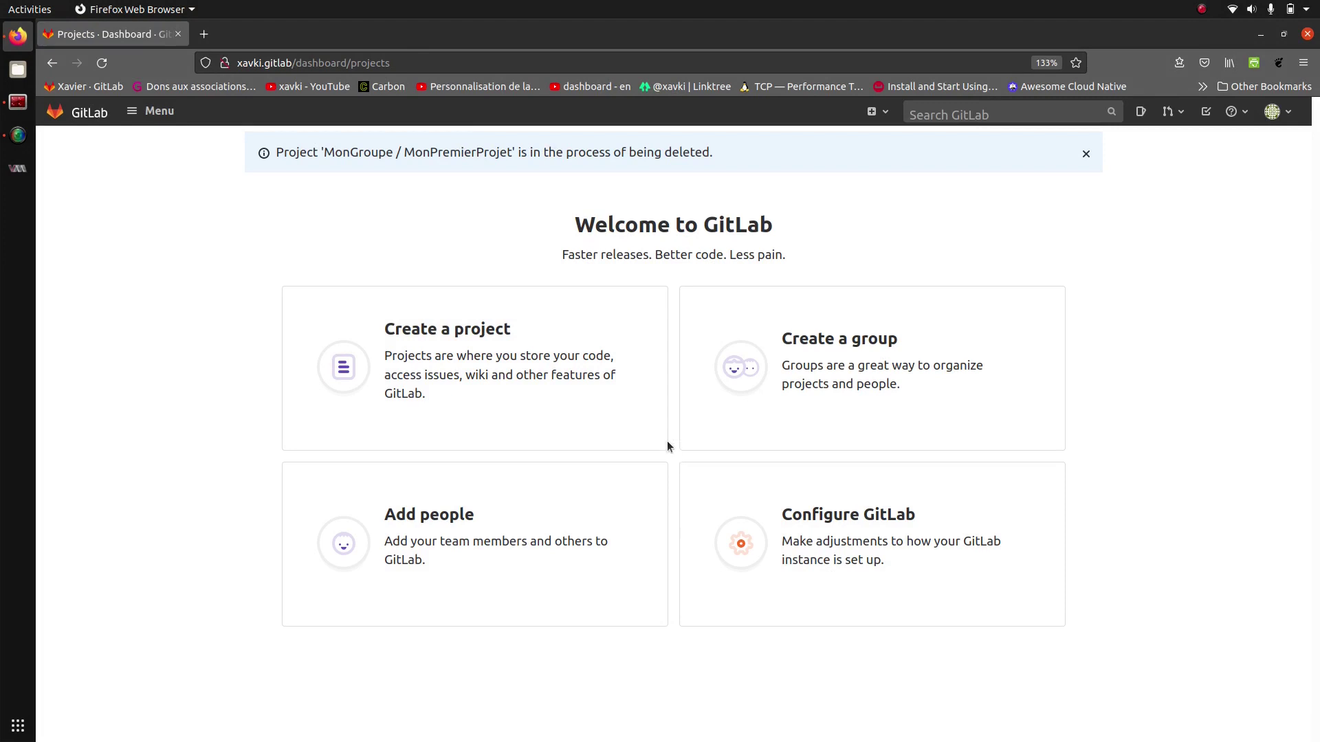
- Start a new project from the built-in Spring template
{"action": "left_click", "coordinate": [460, 331]}
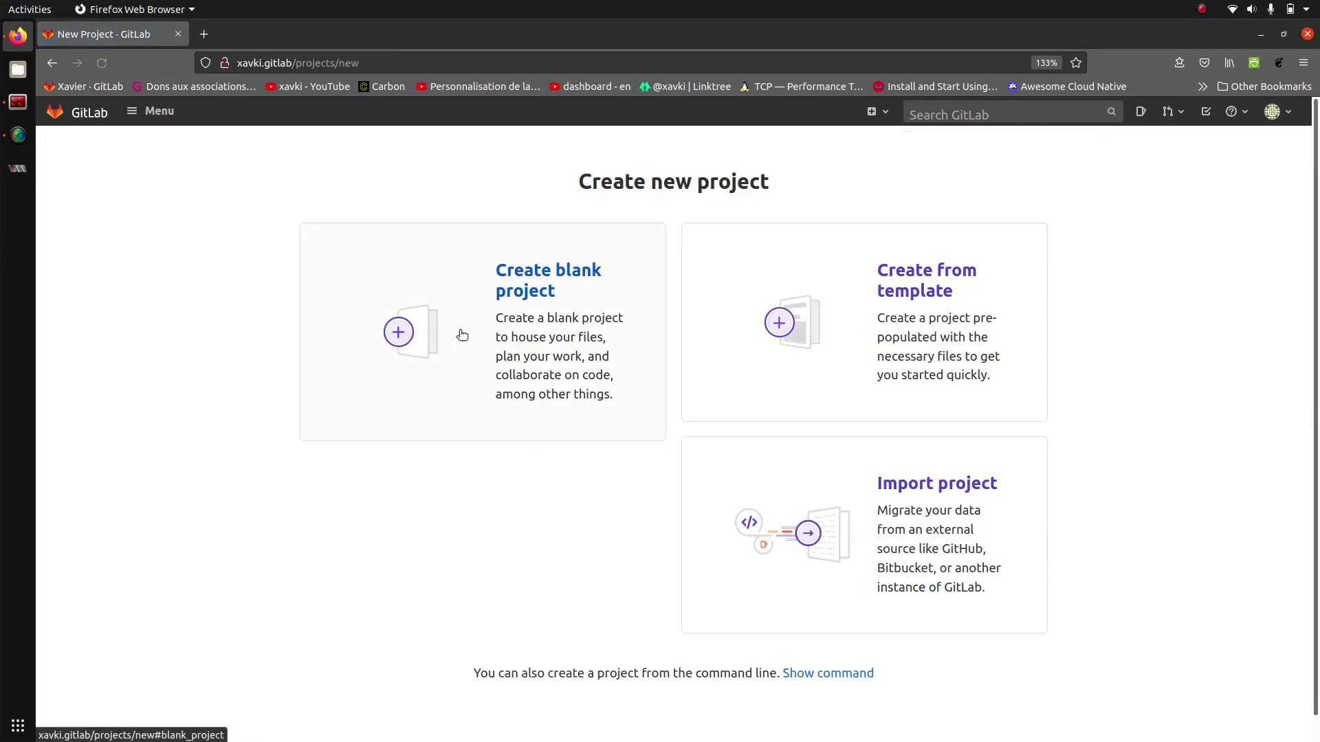
{"action": "left_click", "coordinate": [929, 268]}
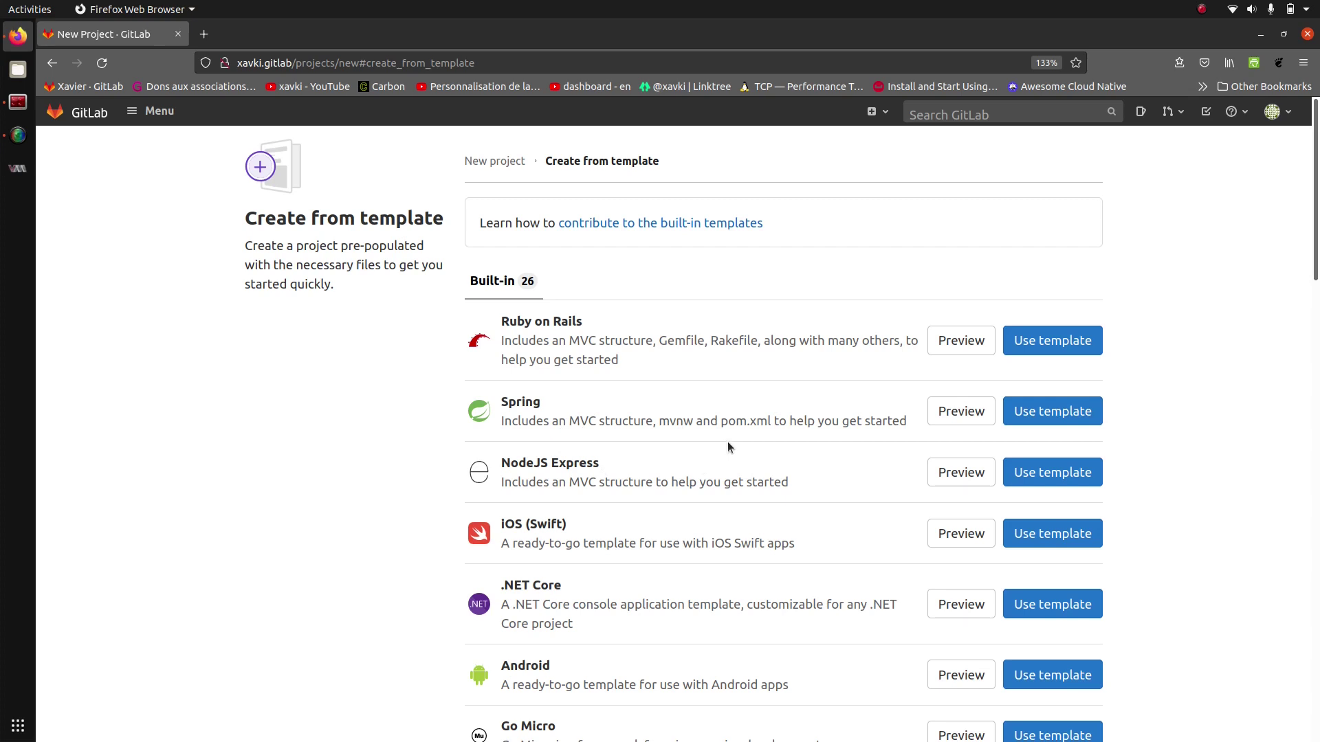
{"action": "left_click", "coordinate": [1042, 412]}
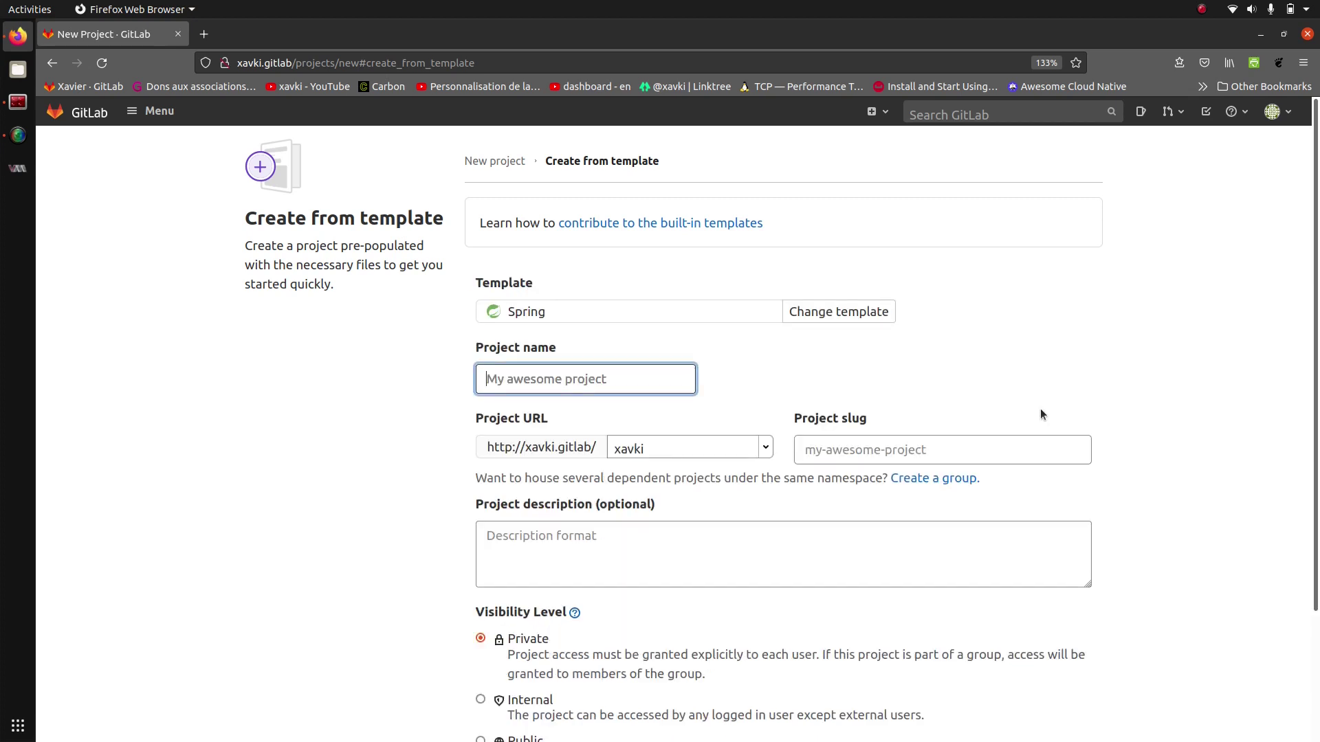
- Name the project Spring and choose the mongroupe group as its namespace
{"action": "left_click", "coordinate": [577, 389]}
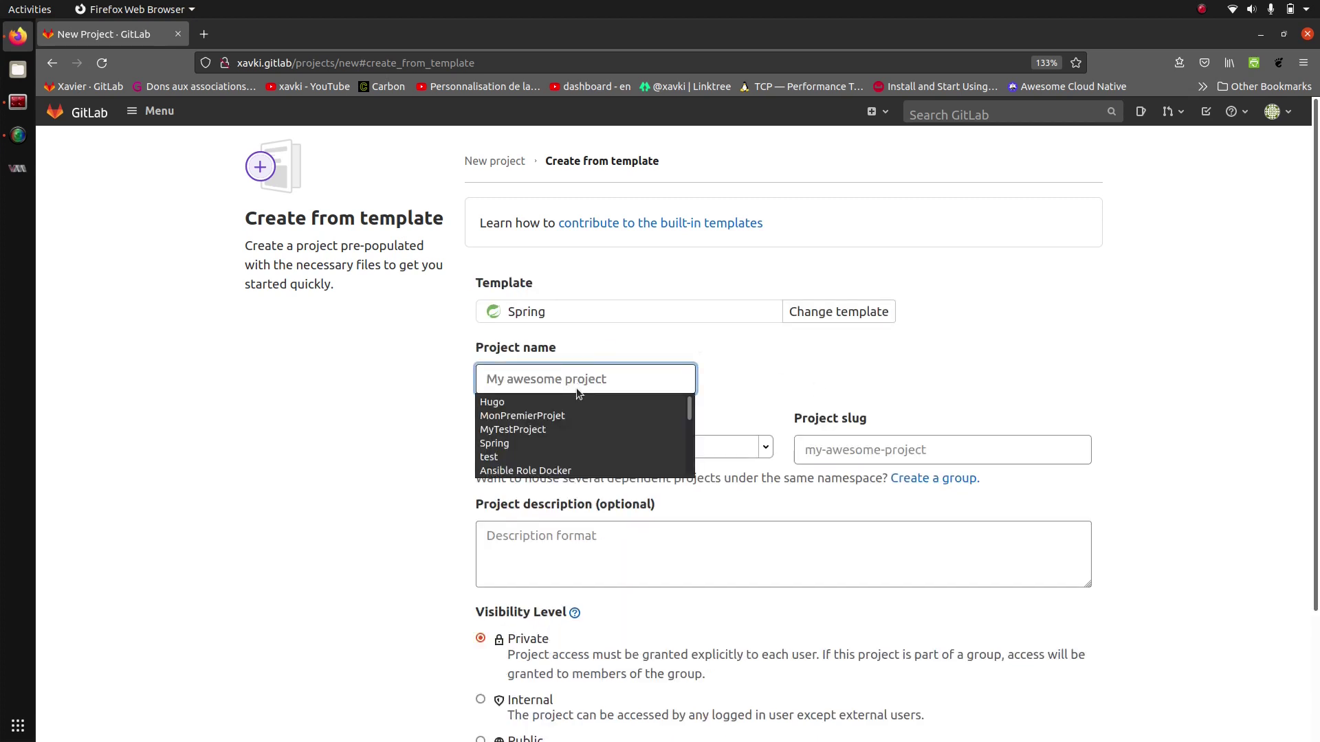
{"action": "type", "text": "Spring"}
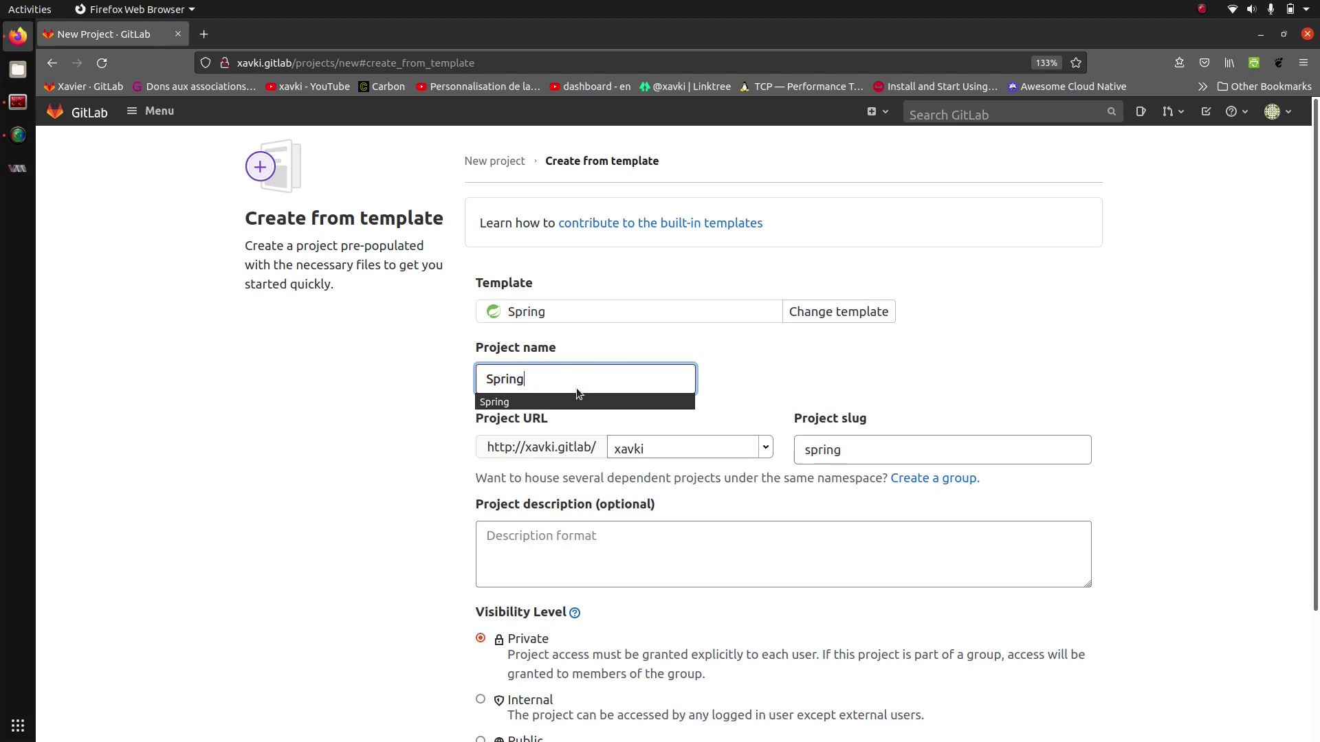
{"action": "left_click", "coordinate": [728, 370]}
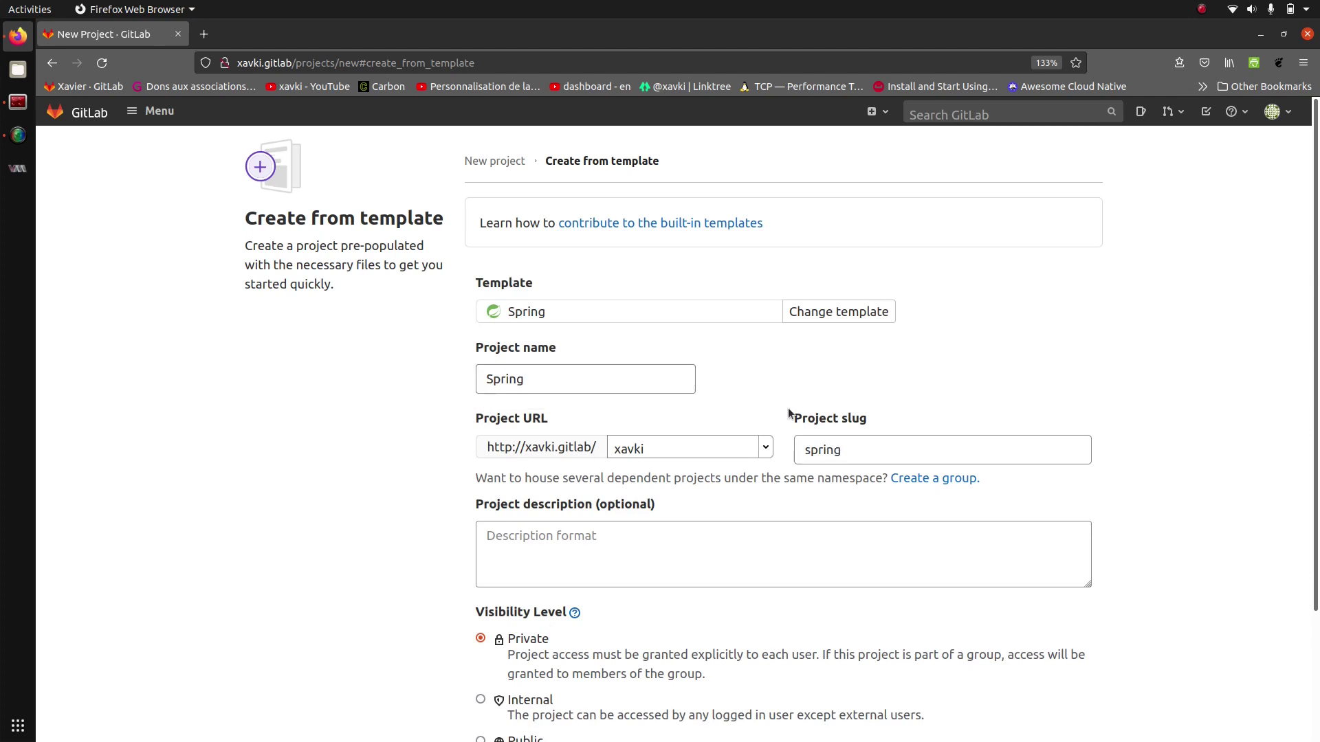
{"action": "left_click", "coordinate": [689, 457]}
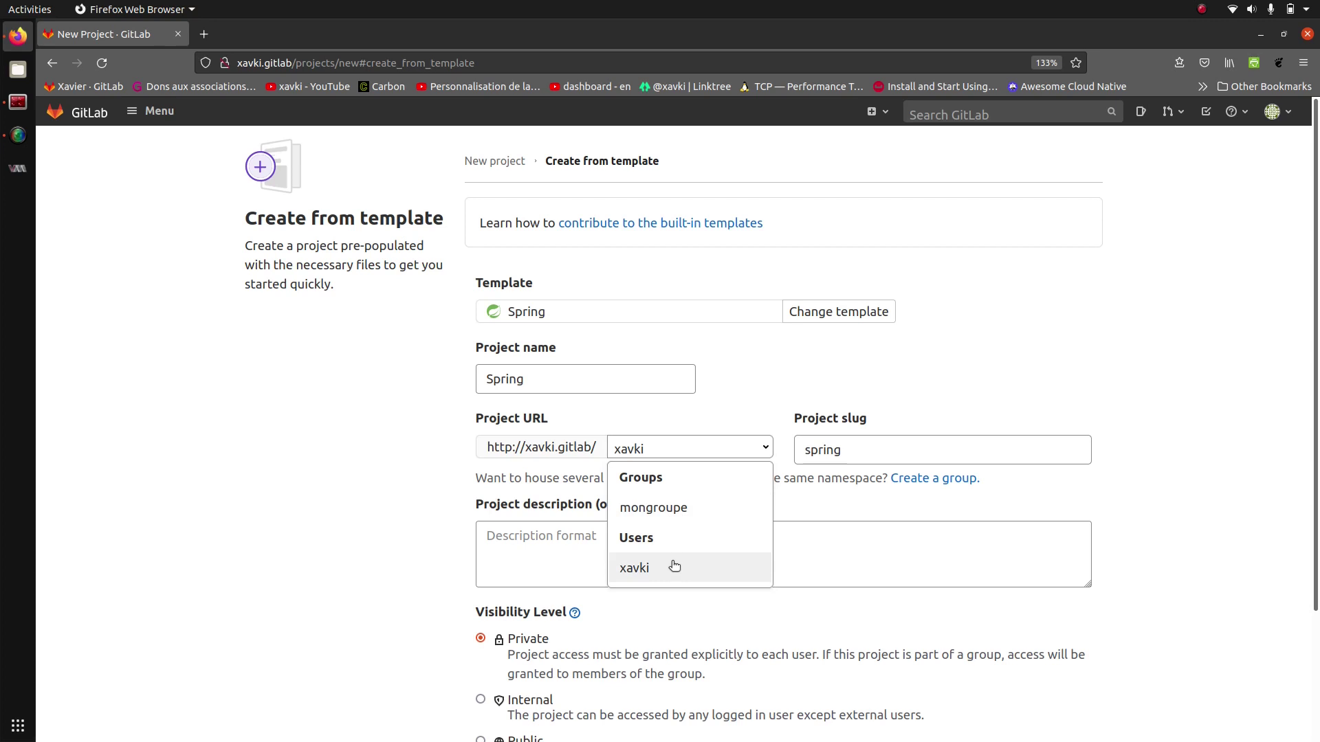
{"action": "left_click", "coordinate": [667, 507]}
- Try the Internal, Public and Private visibility levels and review the available namespaces
{"action": "scroll", "coordinate": [352, 539], "scroll_direction": "down", "scroll_amount": 3}
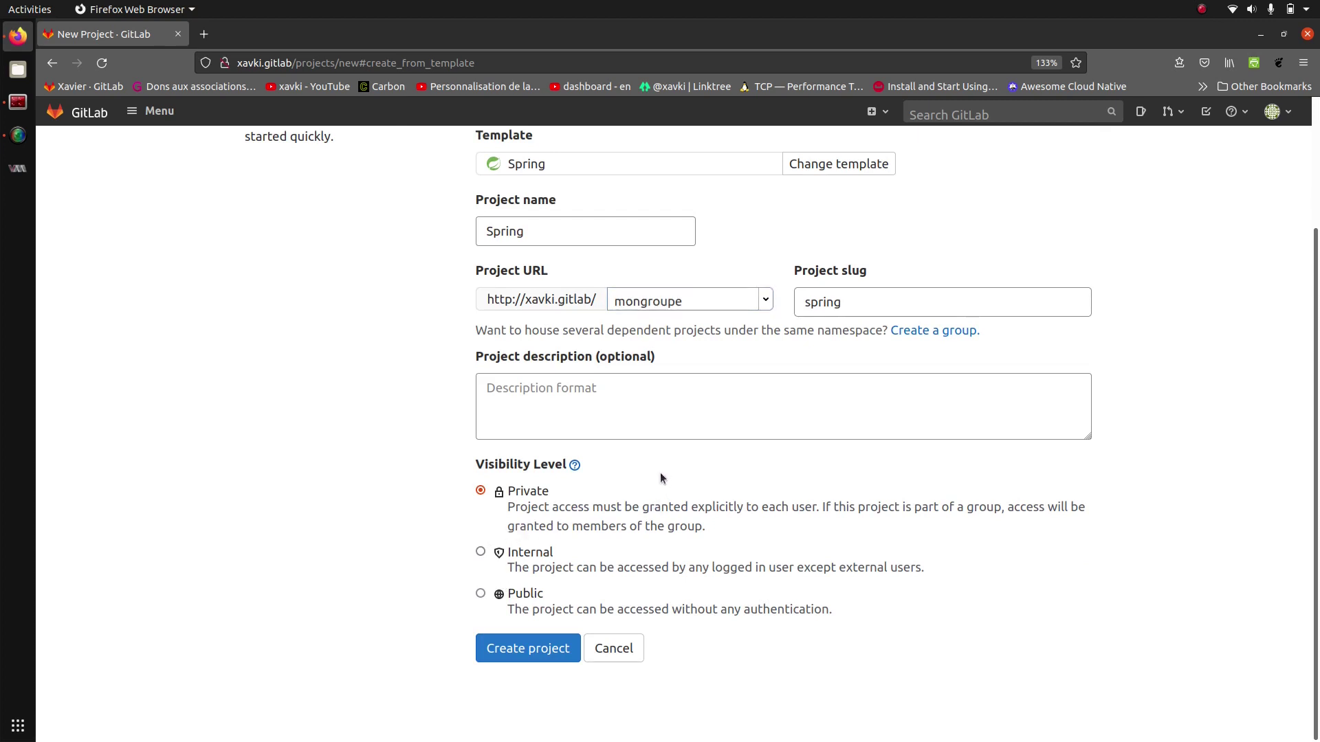
{"action": "left_click", "coordinate": [544, 556]}
{"action": "left_click", "coordinate": [529, 595]}
{"action": "left_click", "coordinate": [516, 492]}
{"action": "scroll", "coordinate": [368, 476], "scroll_direction": "up", "scroll_amount": 3}
{"action": "left_click", "coordinate": [680, 450]}
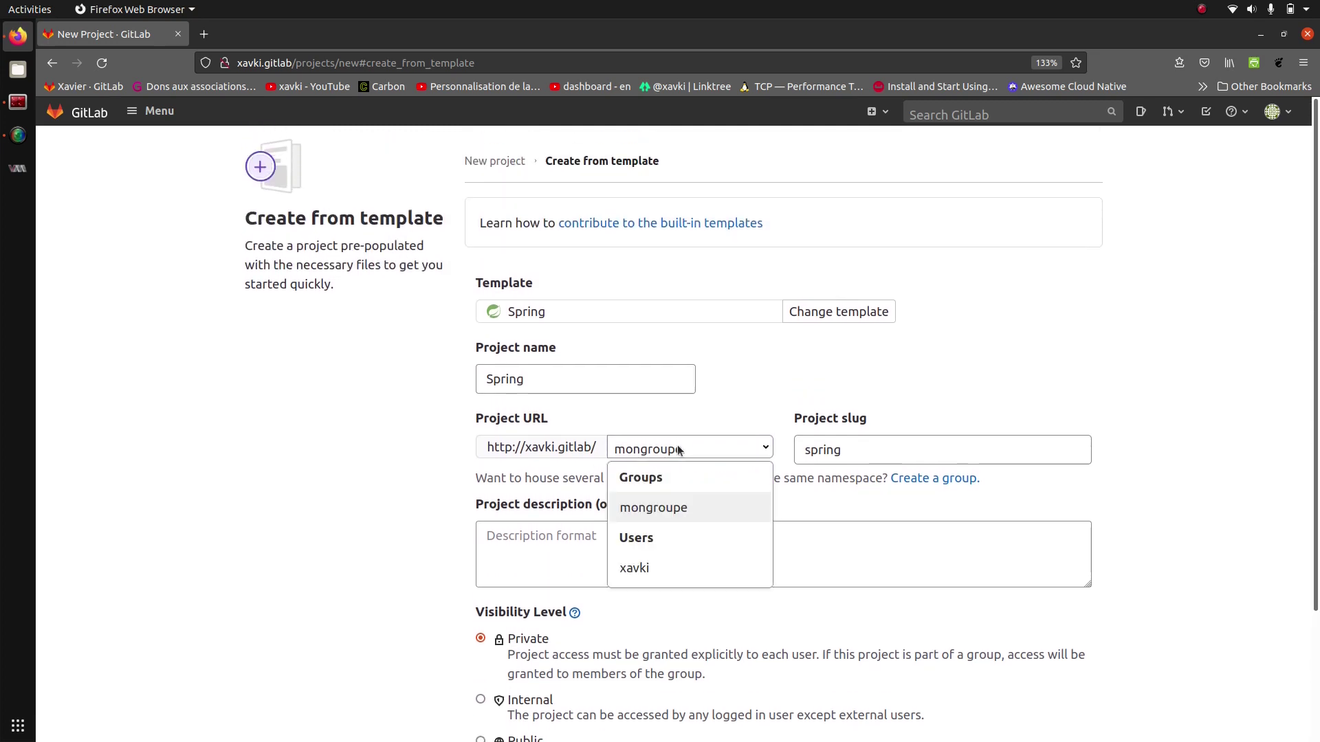
{"action": "left_click", "coordinate": [680, 449]}
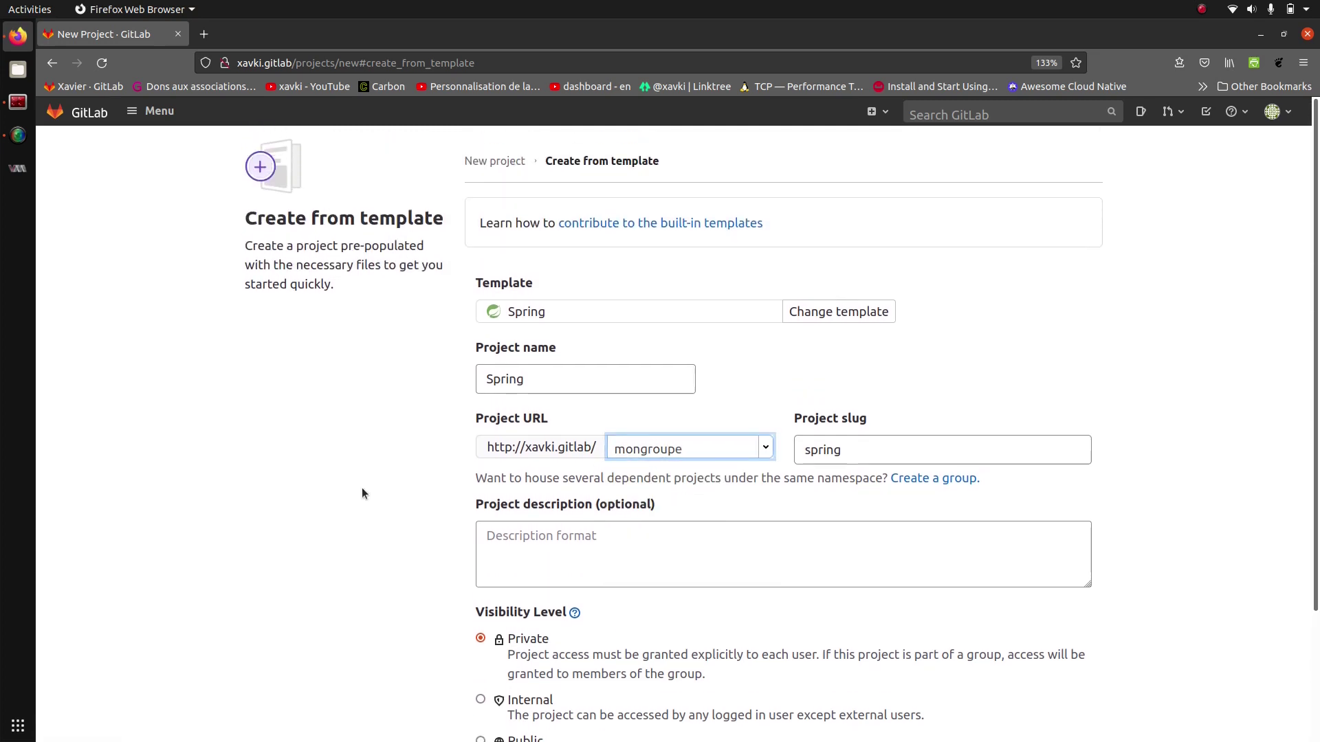
- Set the visibility level to Public and create the Spring project
{"action": "scroll", "coordinate": [362, 488], "scroll_direction": "down", "scroll_amount": 3}
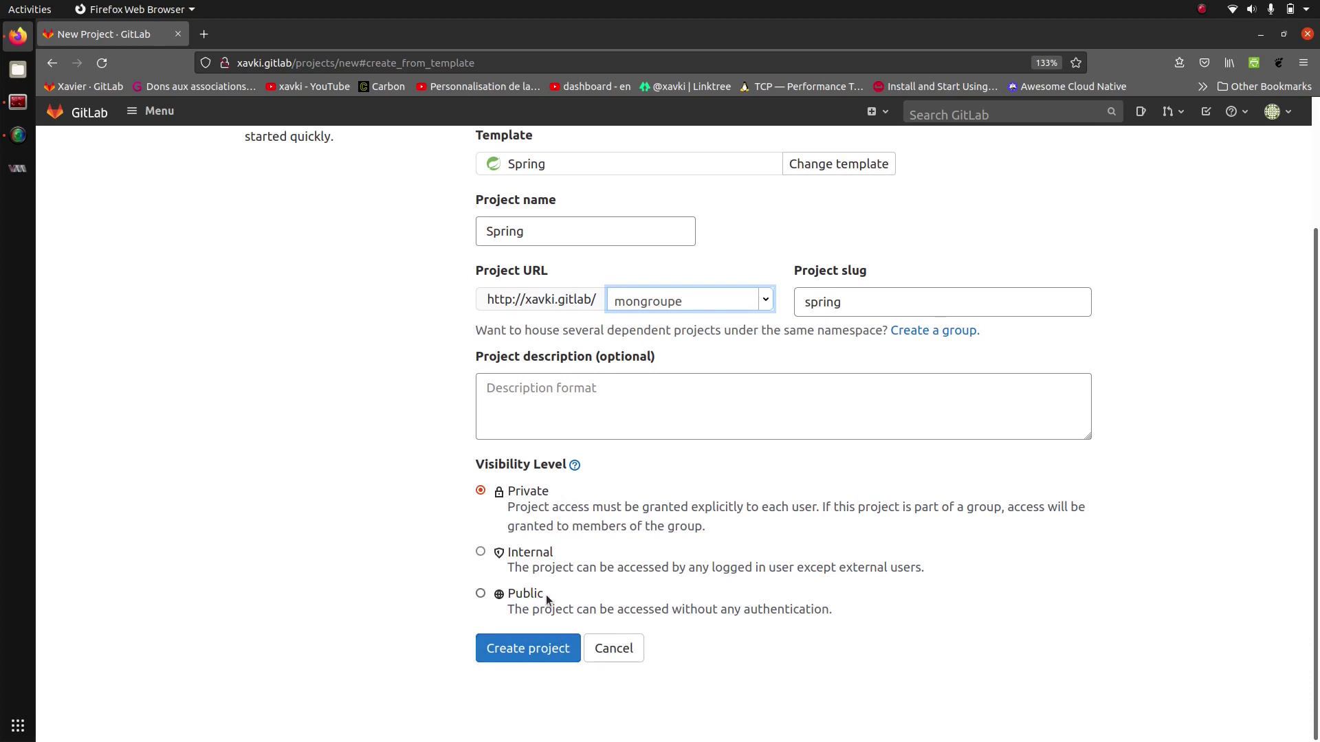
{"action": "scroll", "coordinate": [547, 600], "scroll_direction": "up", "scroll_amount": 3}
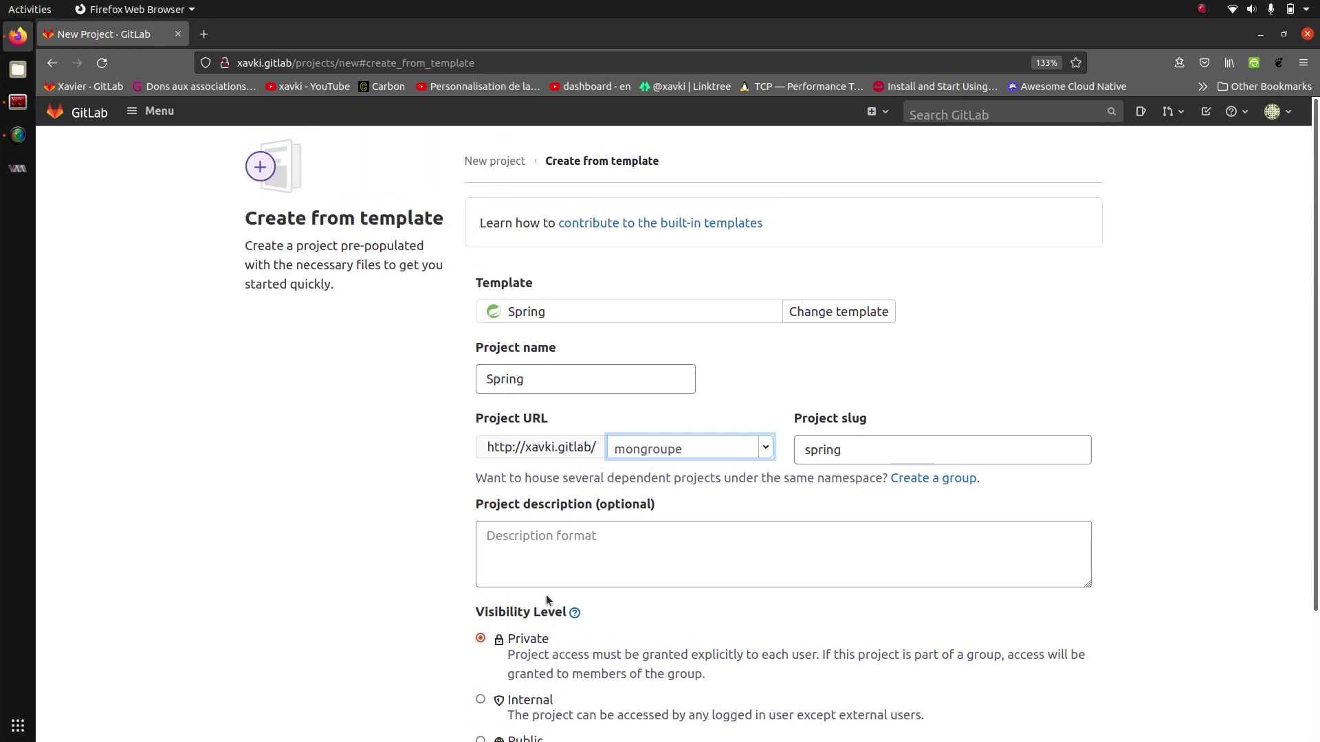
{"action": "scroll", "coordinate": [558, 565], "scroll_direction": "down", "scroll_amount": 3}
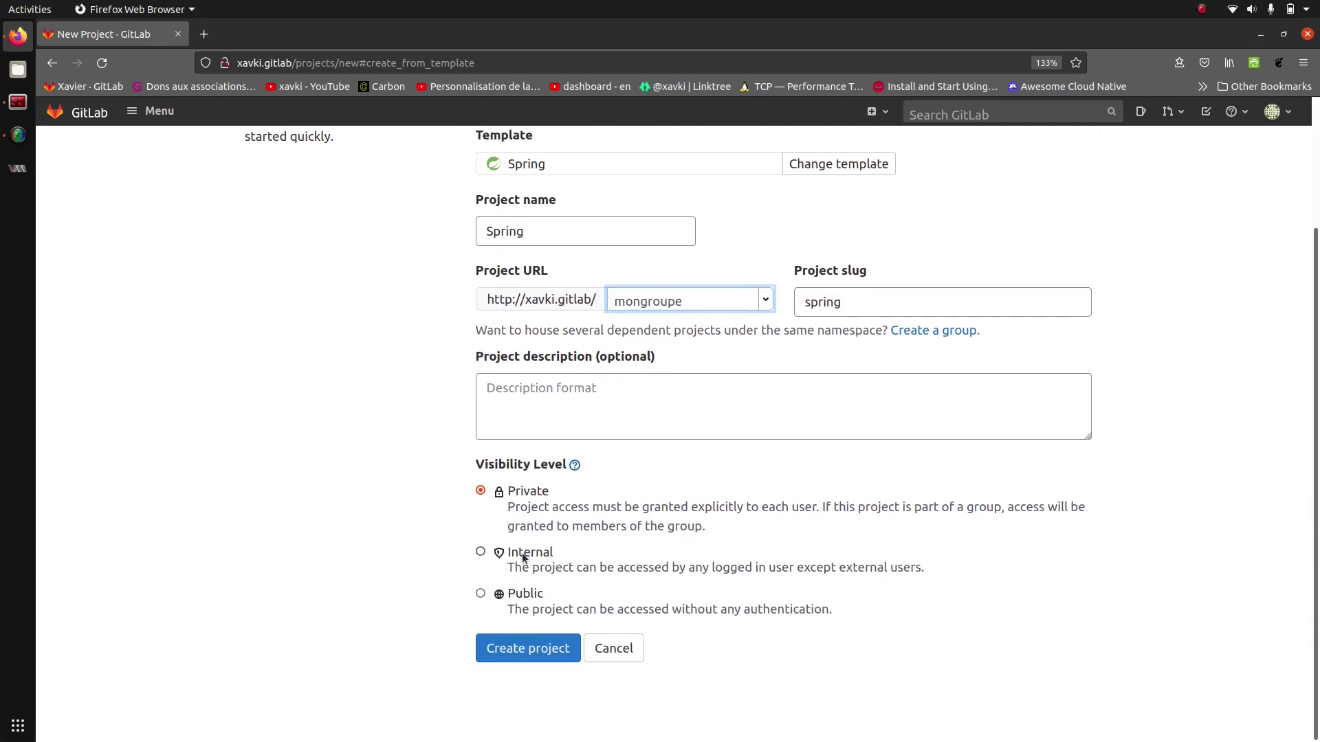
{"action": "left_click", "coordinate": [522, 596]}
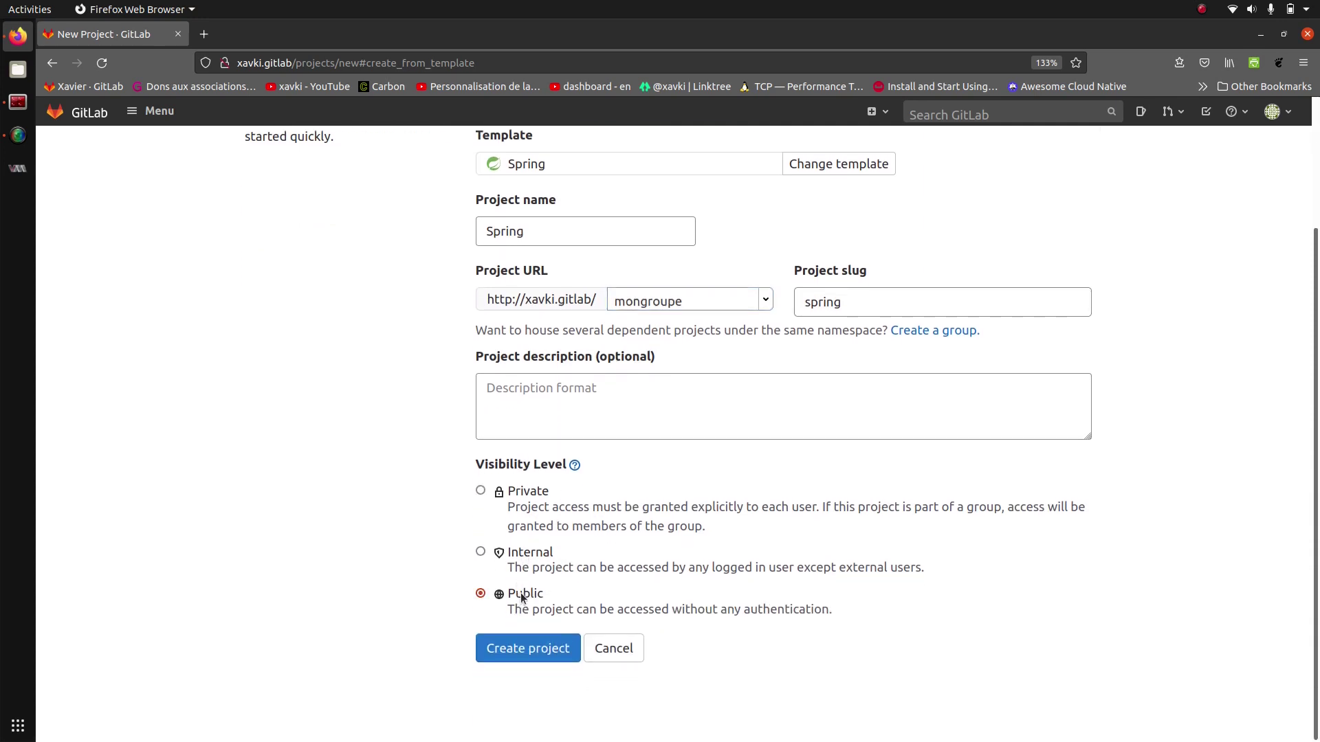
{"action": "left_click", "coordinate": [528, 648]}
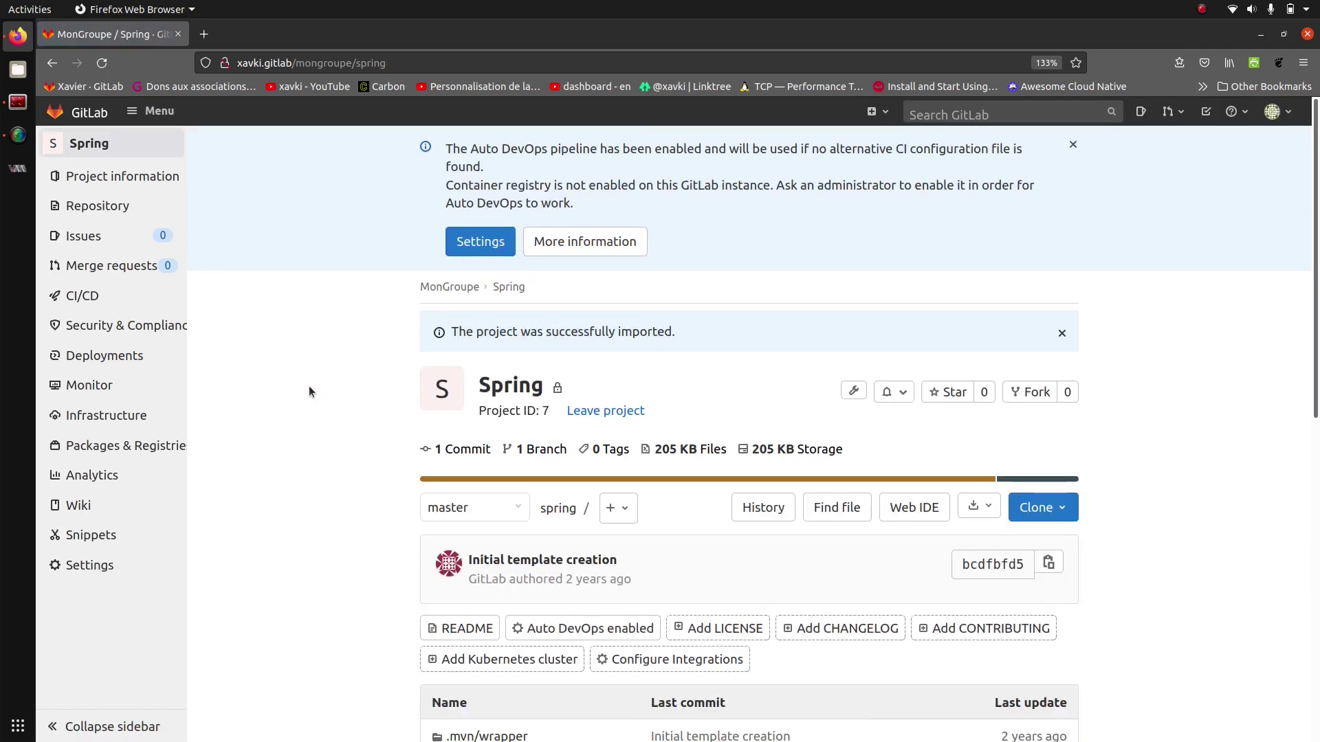
- Examine the Spring project's template files: .gitignore, the src folder, pom.xml and the Dockerfile
{"action": "scroll", "coordinate": [308, 392], "scroll_direction": "down", "scroll_amount": 8}
{"action": "scroll", "coordinate": [308, 392], "scroll_direction": "up", "scroll_amount": 2}
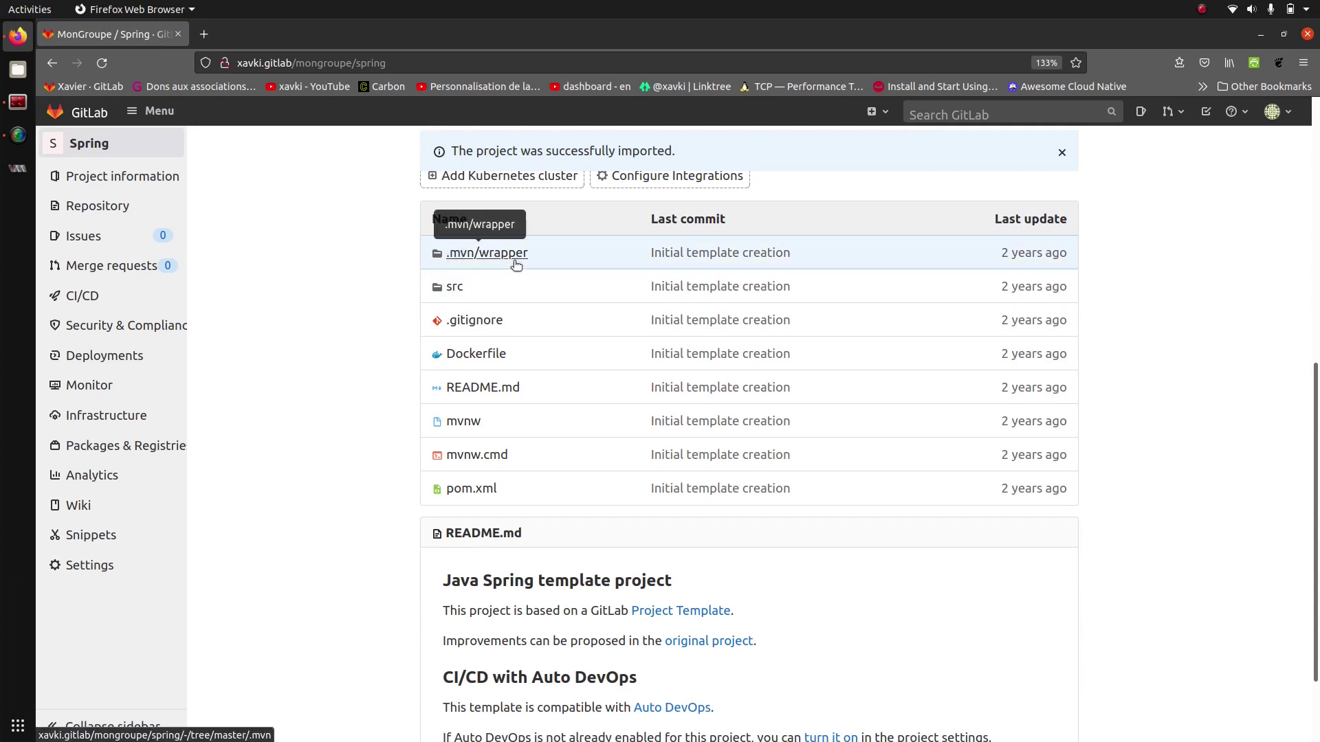
{"action": "left_click", "coordinate": [497, 323]}
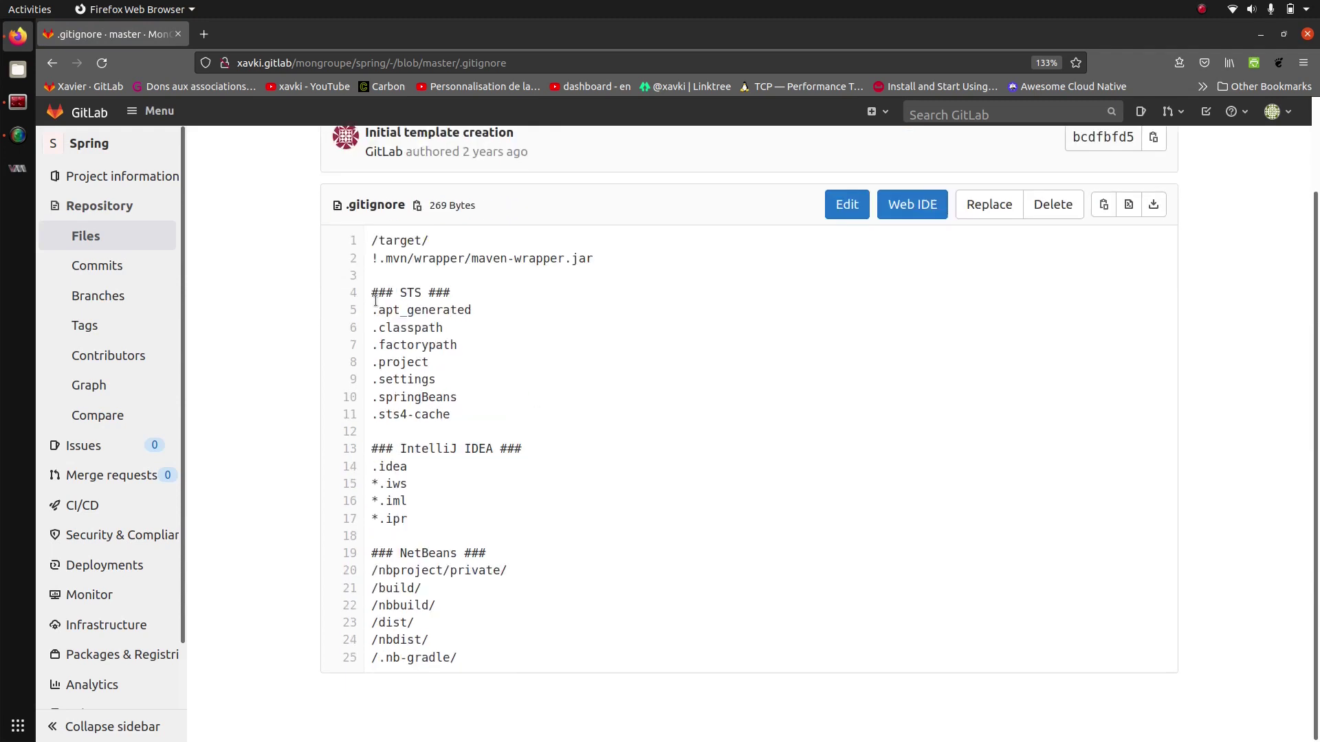
{"action": "left_click", "coordinate": [57, 62]}
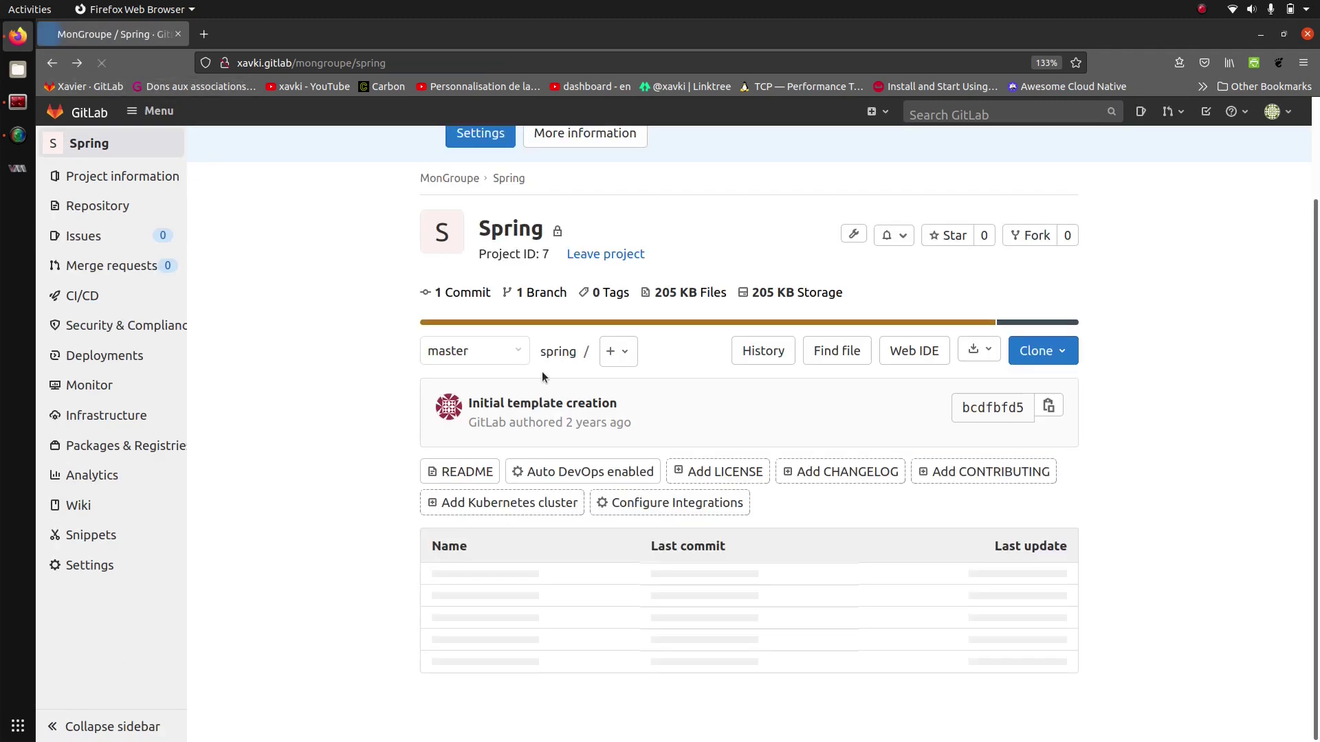
{"action": "scroll", "coordinate": [303, 513], "scroll_direction": "down", "scroll_amount": 5}
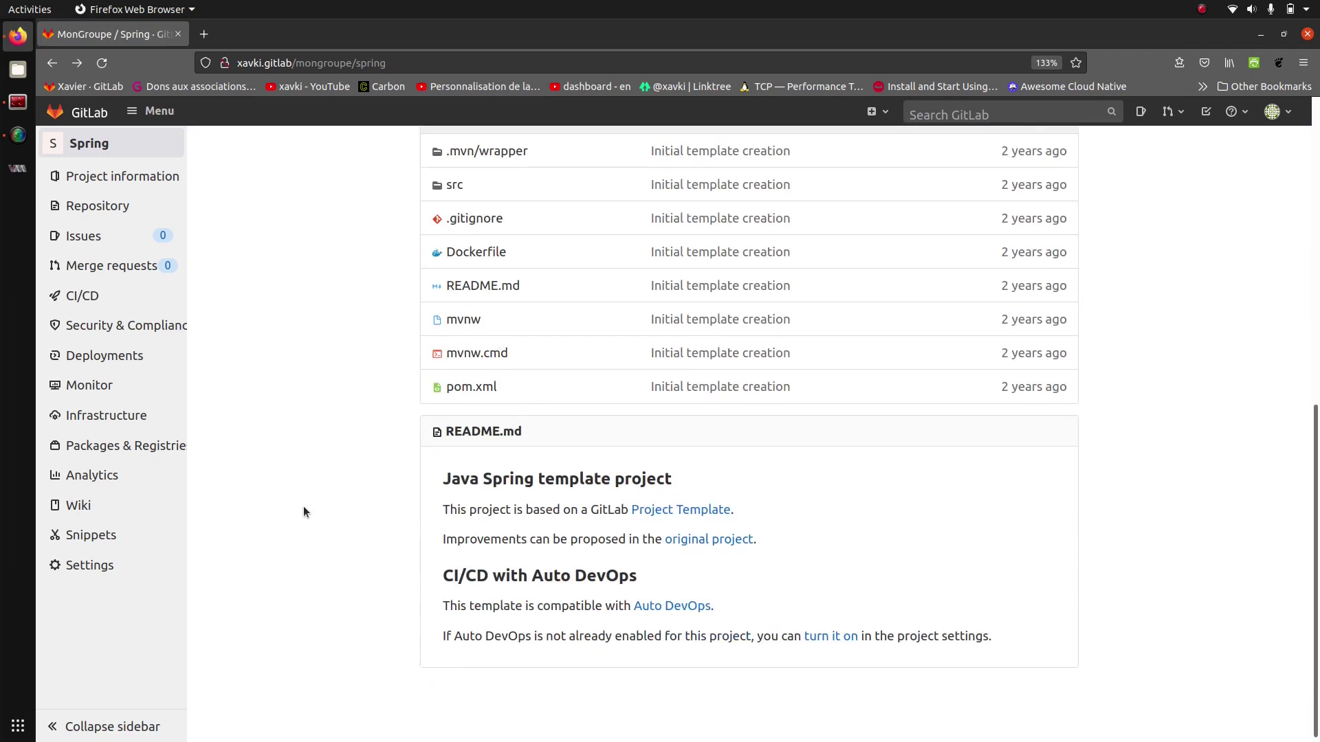
{"action": "left_click", "coordinate": [452, 185]}
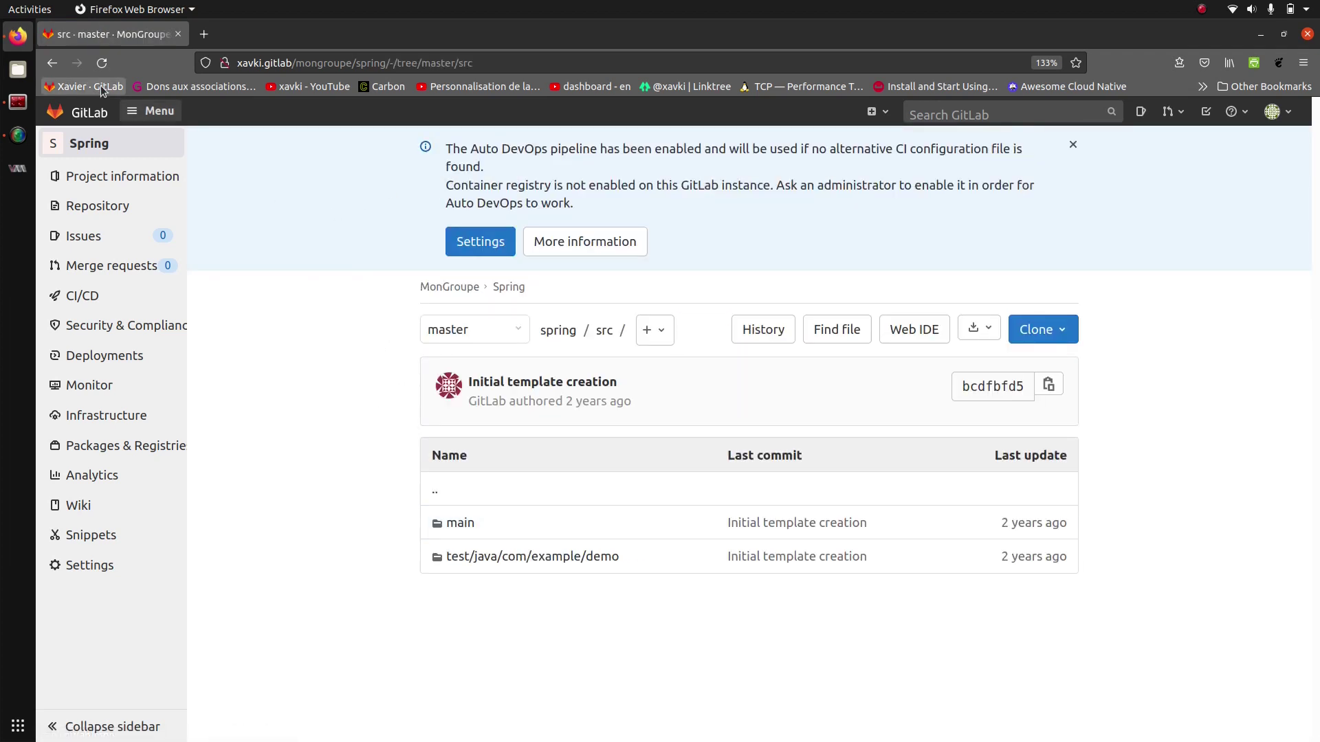
{"action": "left_click", "coordinate": [52, 63]}
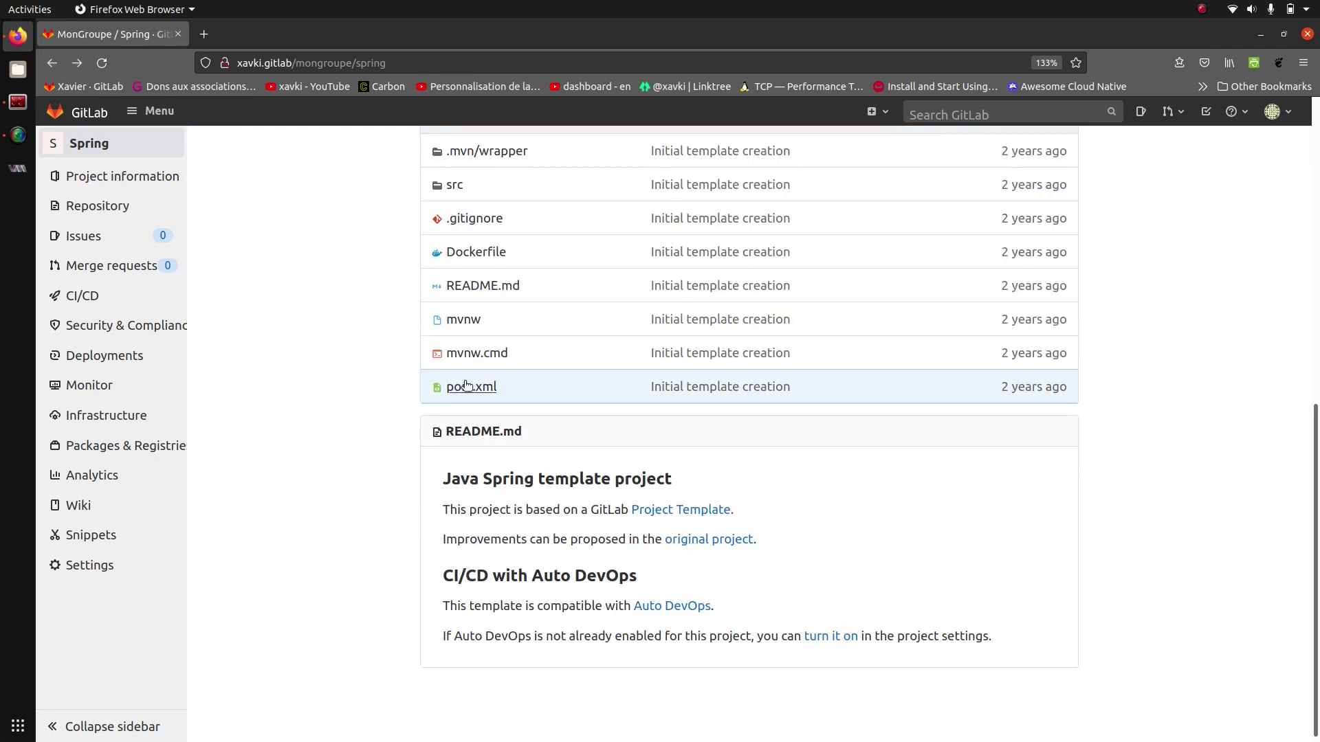
{"action": "left_click", "coordinate": [466, 389]}
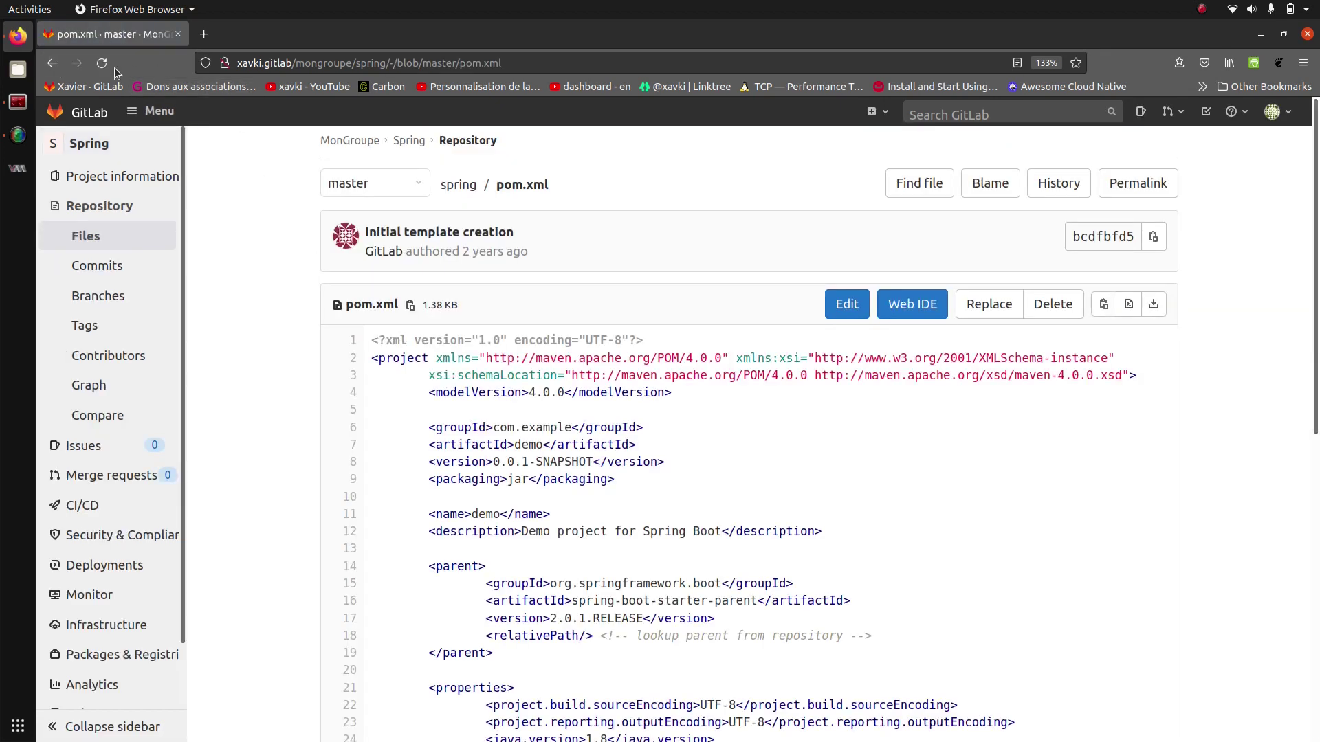
{"action": "left_click", "coordinate": [50, 62]}
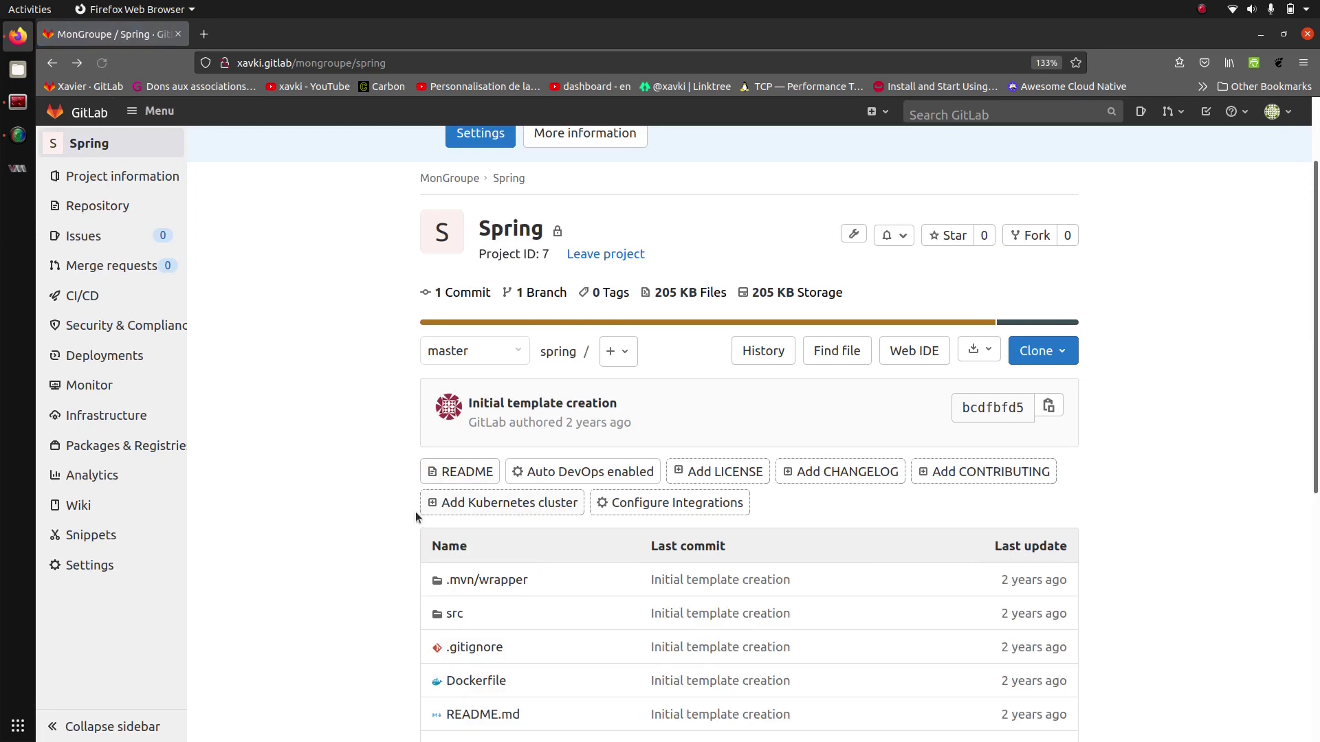
{"action": "scroll", "coordinate": [303, 469], "scroll_direction": "down", "scroll_amount": 5}
{"action": "left_click", "coordinate": [498, 252]}
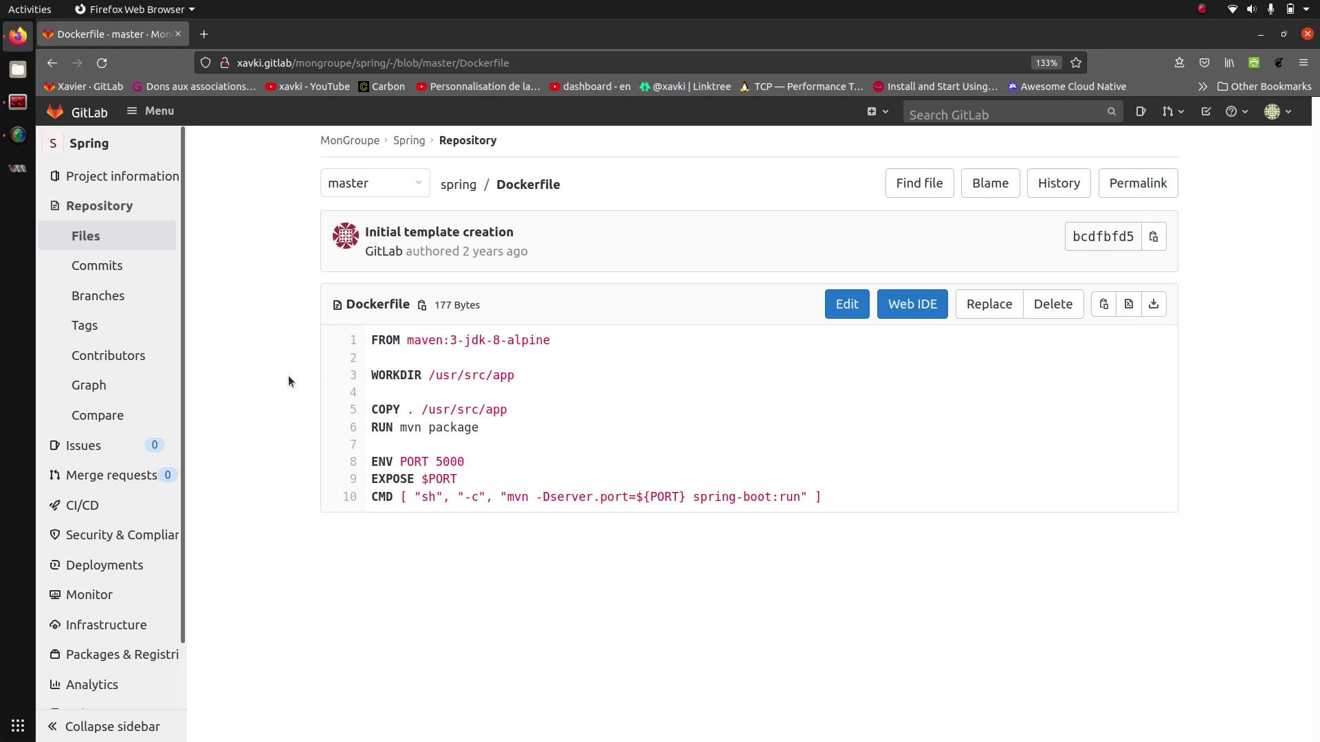
- Open the Spring project's general settings and expand the visibility, project features and permissions section
{"action": "left_click", "coordinate": [52, 63]}
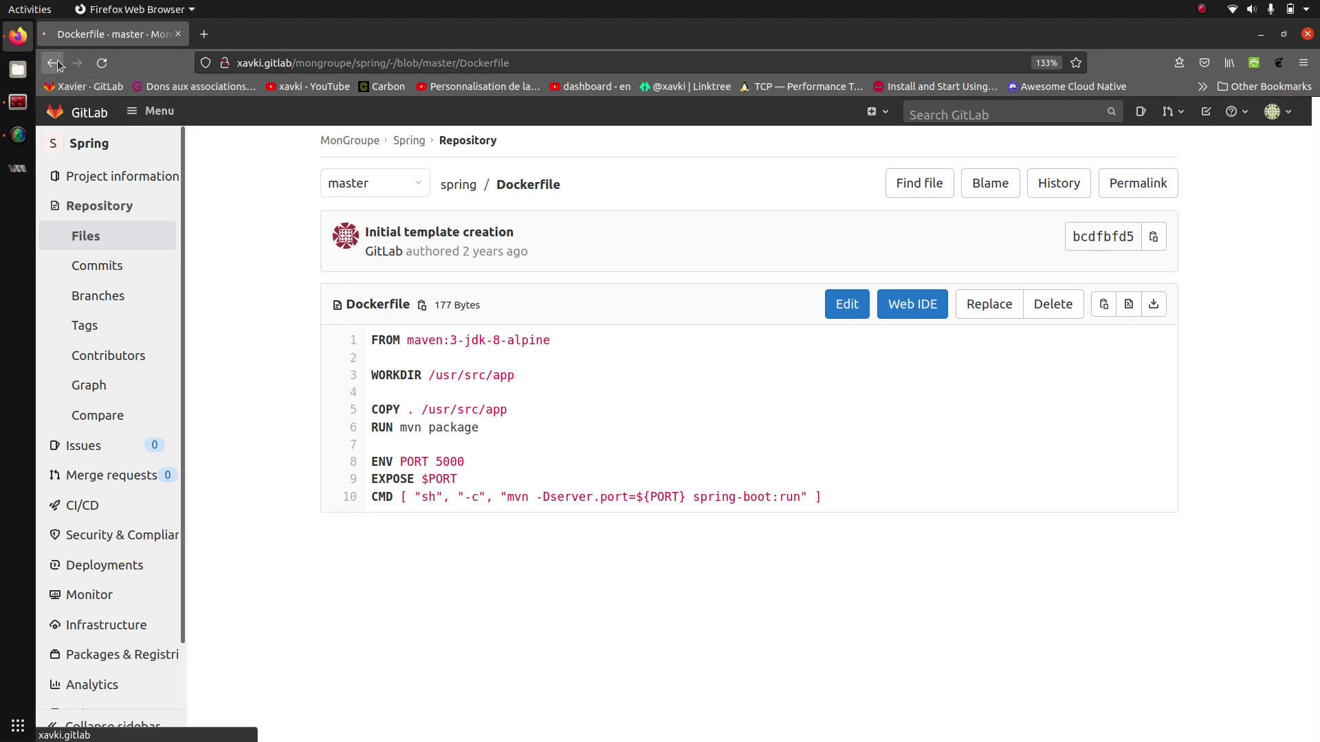
{"action": "scroll", "coordinate": [286, 364], "scroll_direction": "down", "scroll_amount": 5}
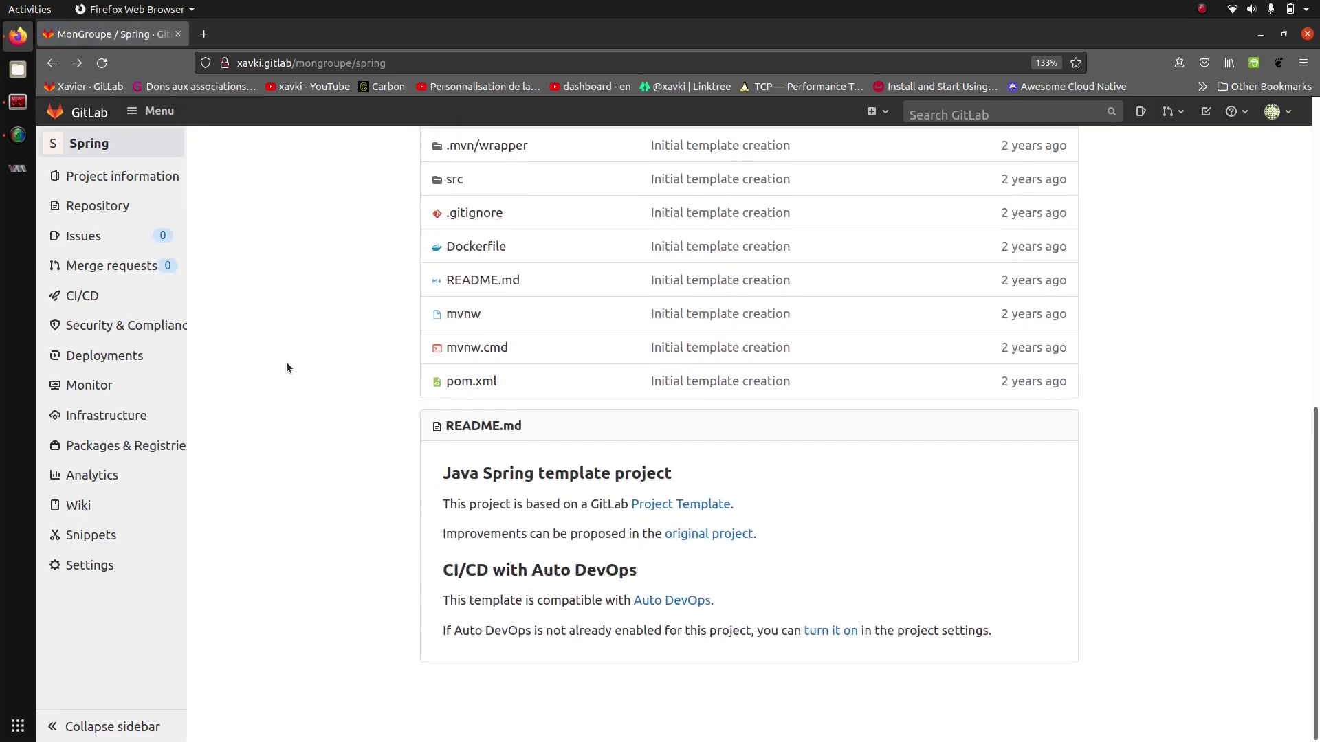
{"action": "mouse_move", "coordinate": [120, 559]}
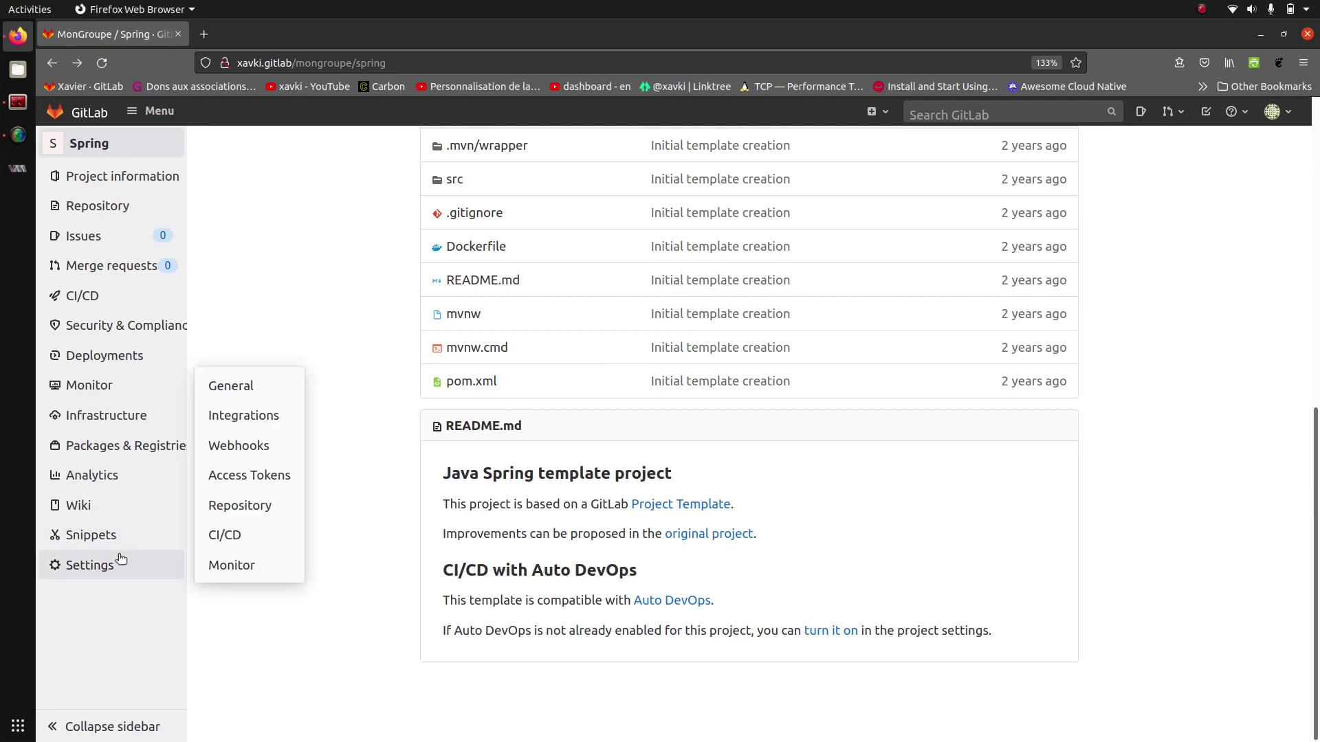
{"action": "left_click", "coordinate": [239, 395]}
{"action": "scroll", "coordinate": [306, 440], "scroll_direction": "down", "scroll_amount": 5}
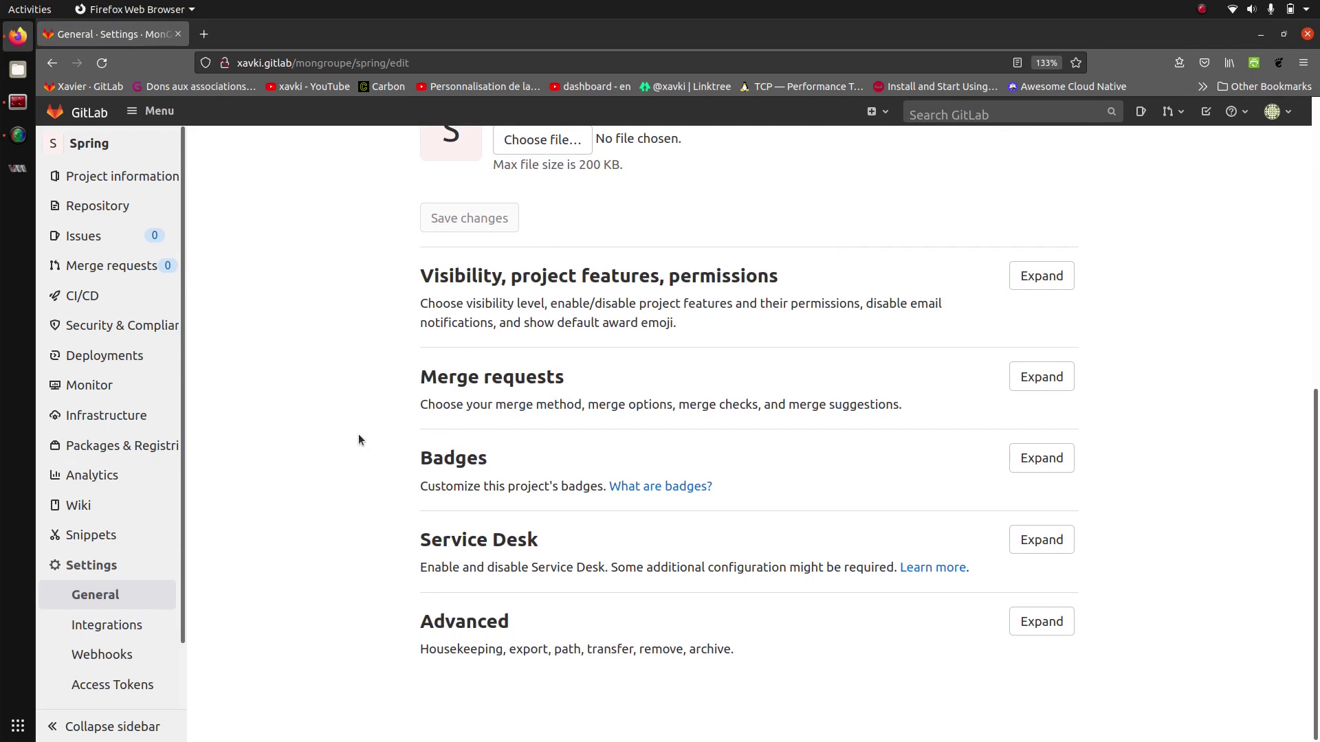
{"action": "left_click", "coordinate": [1057, 275]}
{"action": "scroll", "coordinate": [1053, 454], "scroll_direction": "down", "scroll_amount": 3}
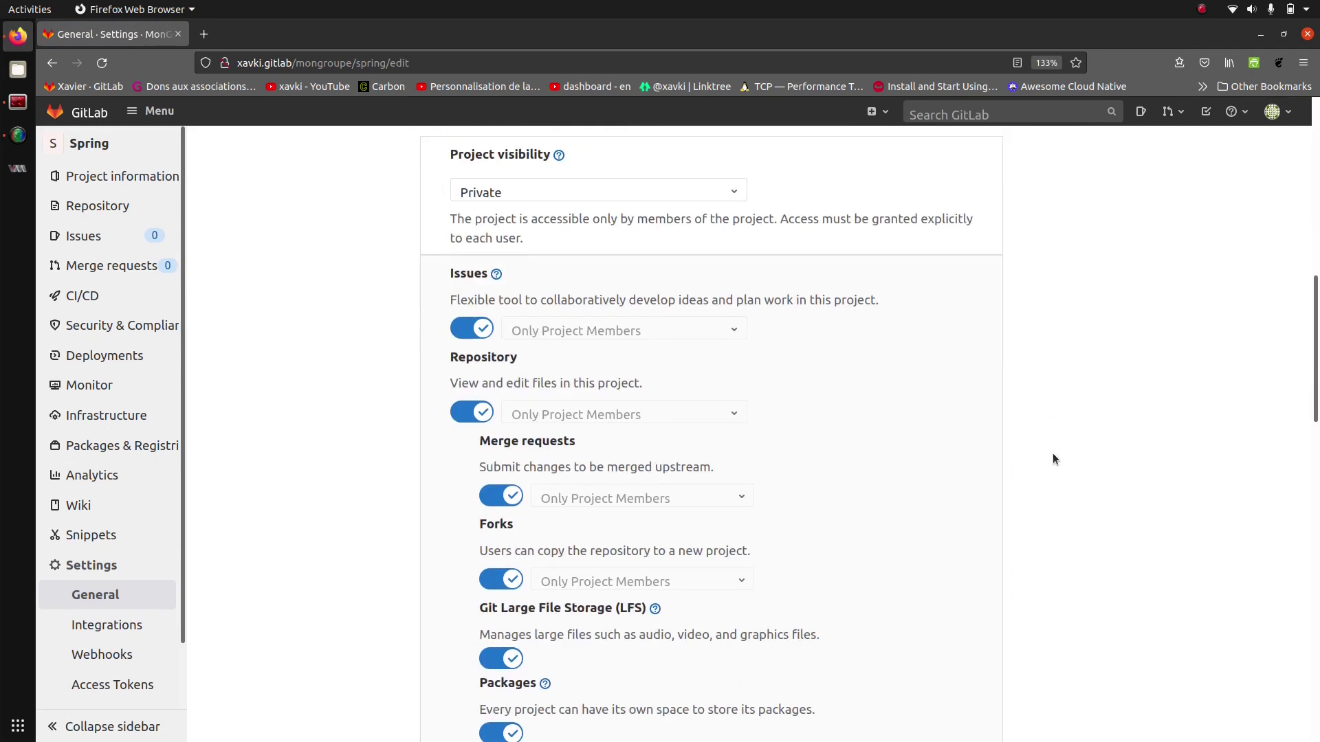
- Examine the visibility levels offered for the Spring project, keep Private, and collapse the visibility section
{"action": "left_click", "coordinate": [674, 200]}
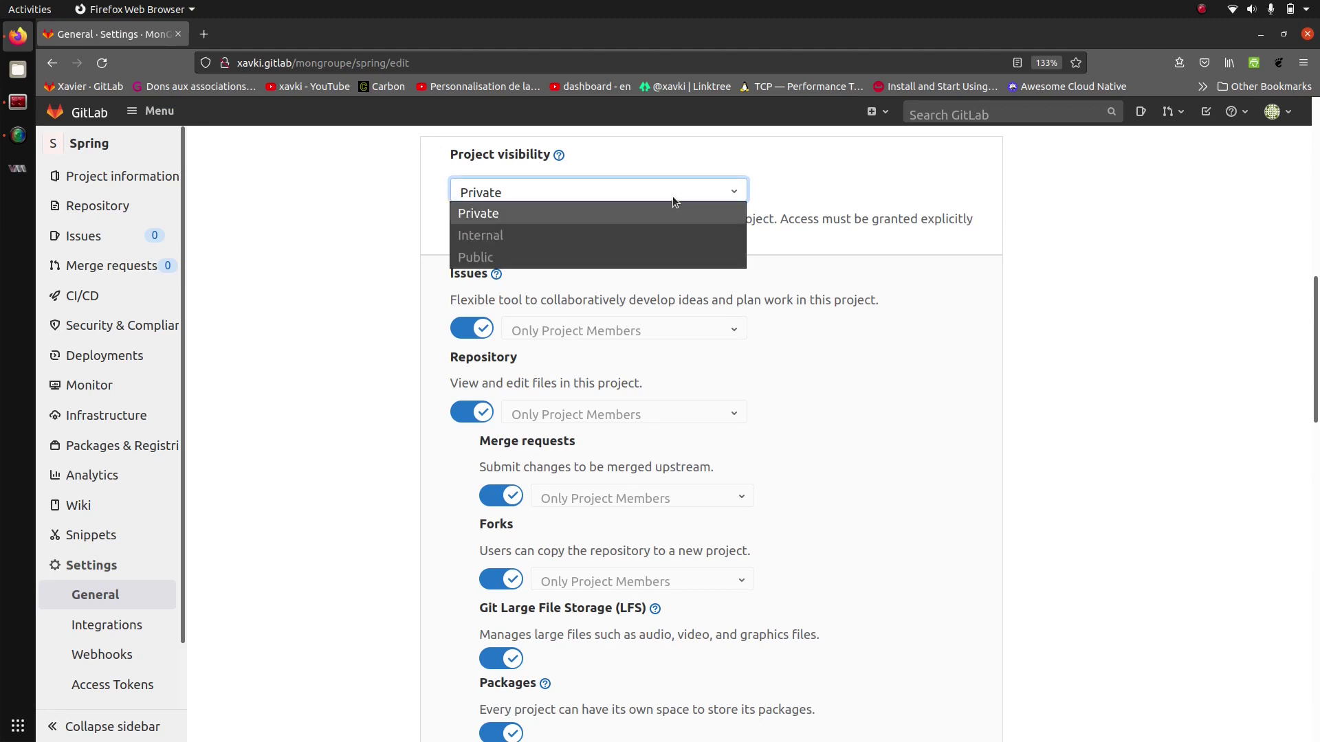
{"action": "left_click", "coordinate": [671, 193]}
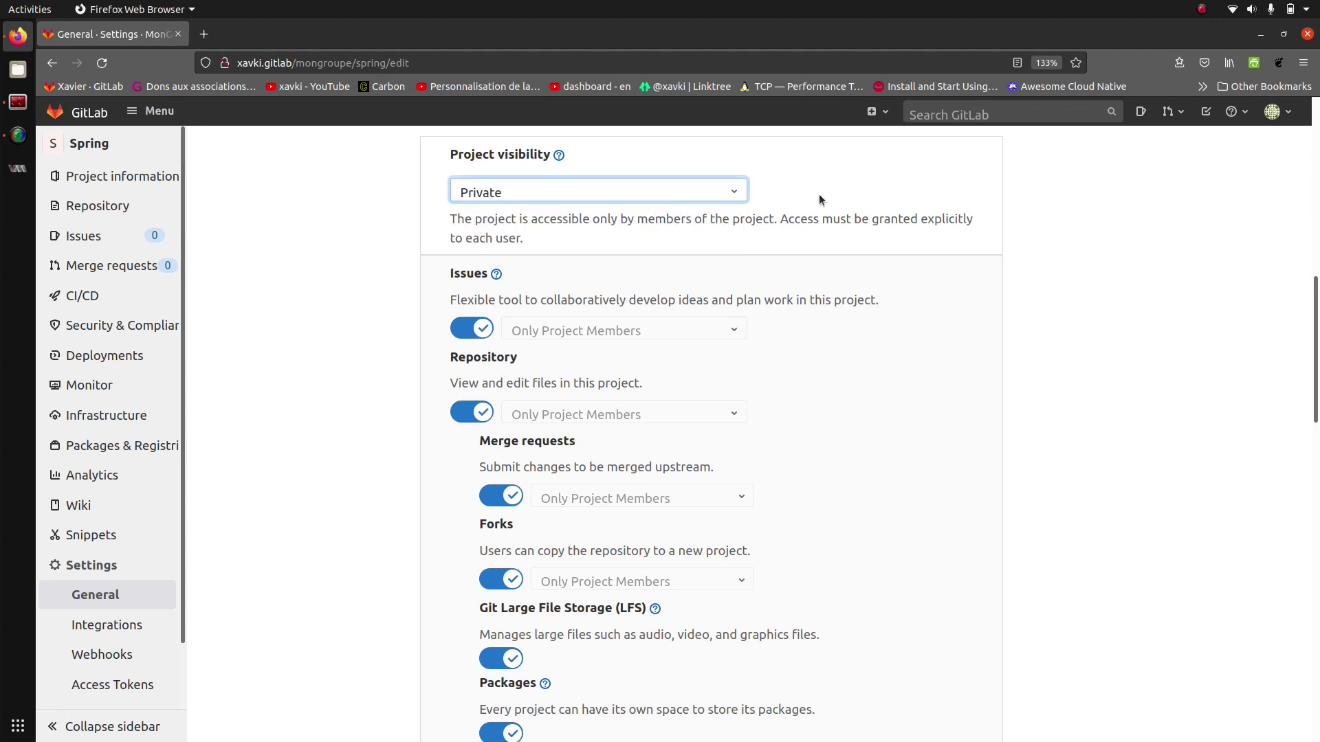
{"action": "scroll", "coordinate": [877, 196], "scroll_direction": "up", "scroll_amount": 5}
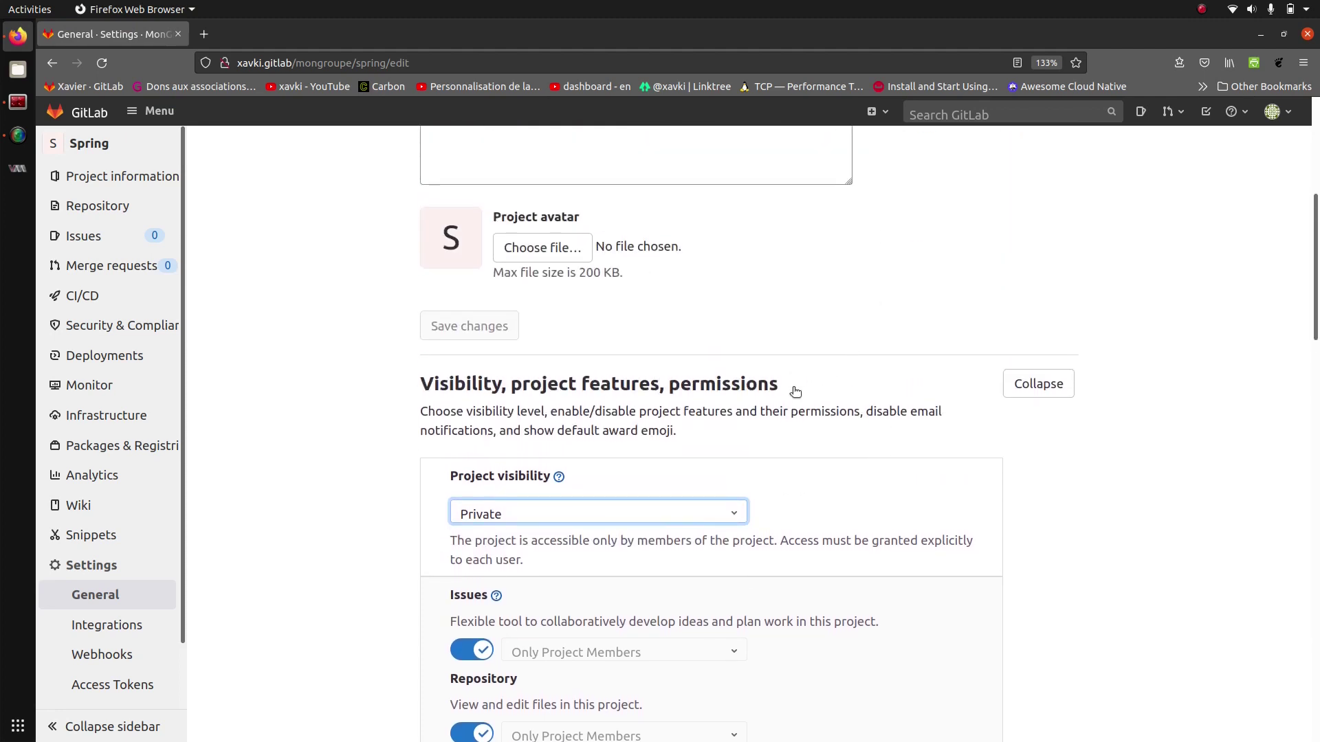
{"action": "left_click", "coordinate": [677, 517]}
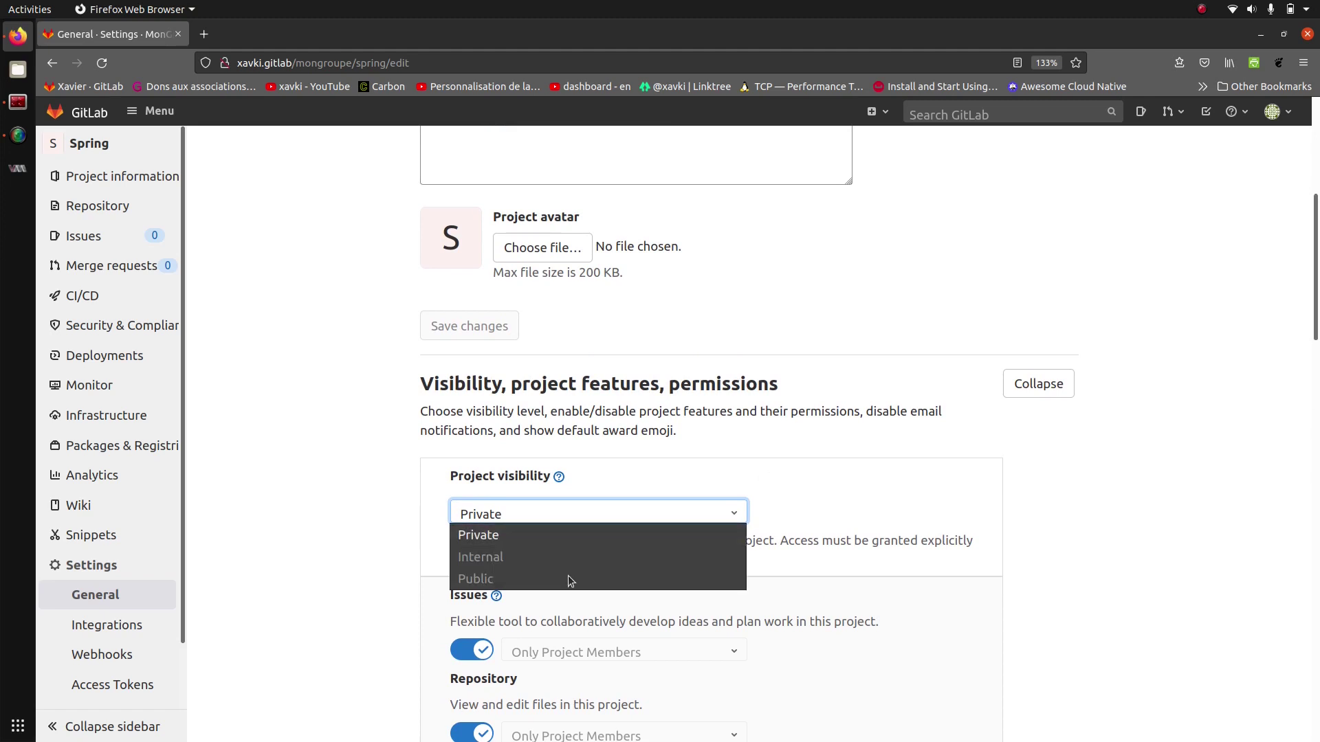
{"action": "left_click", "coordinate": [543, 506]}
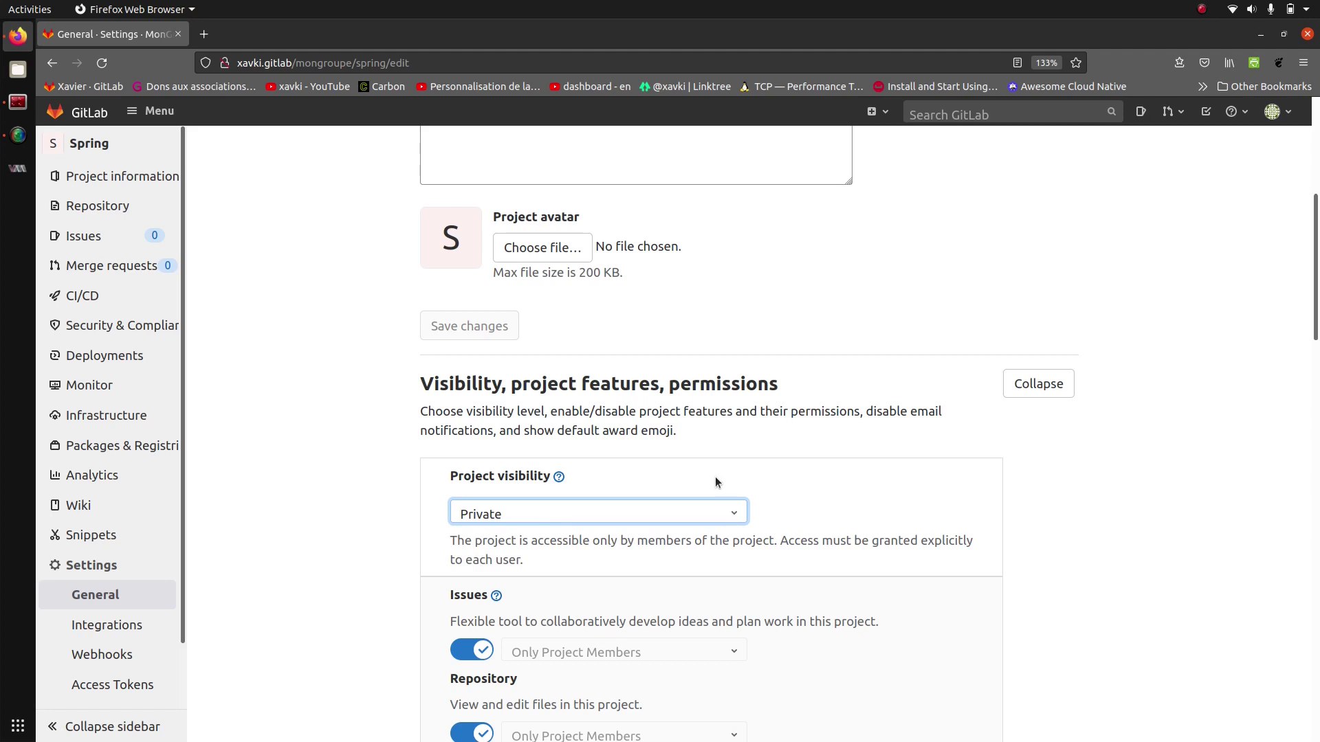
{"action": "scroll", "coordinate": [715, 476], "scroll_direction": "up", "scroll_amount": 2}
{"action": "scroll", "coordinate": [715, 477], "scroll_direction": "down", "scroll_amount": 4}
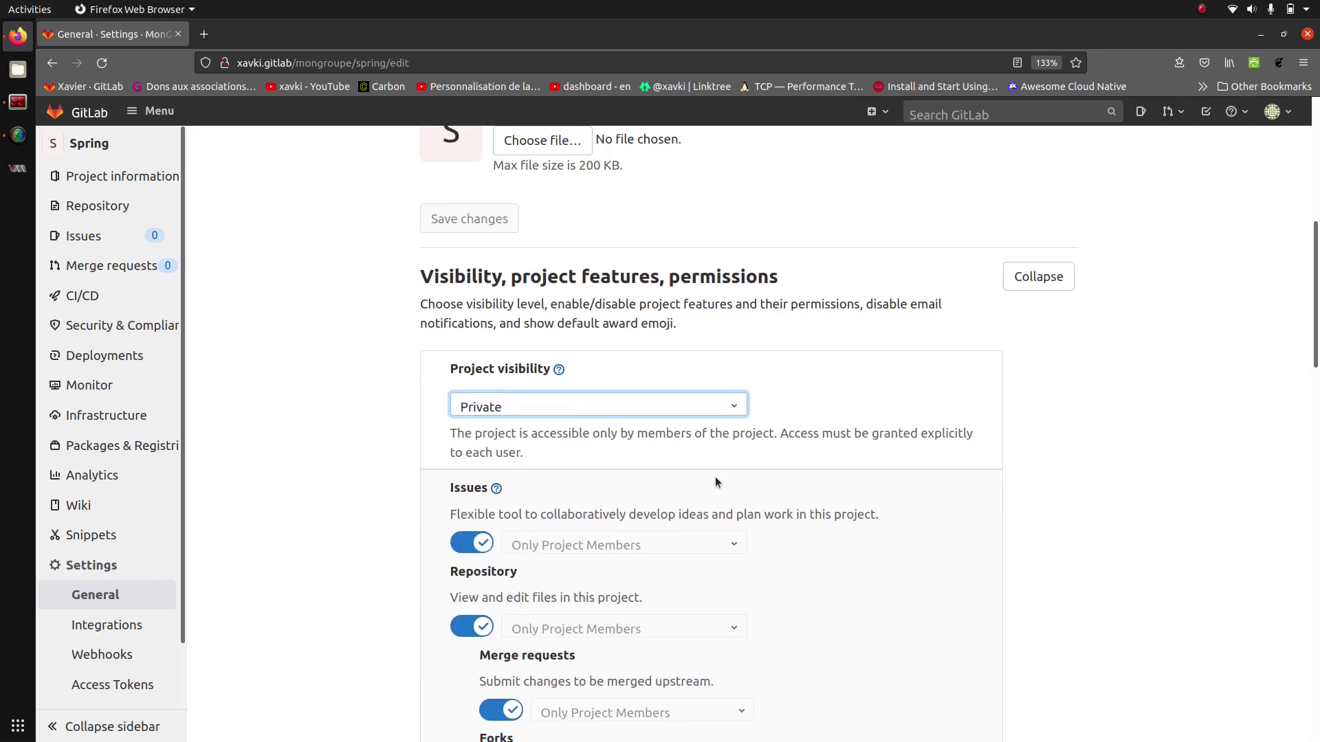
{"action": "left_click", "coordinate": [1016, 284]}
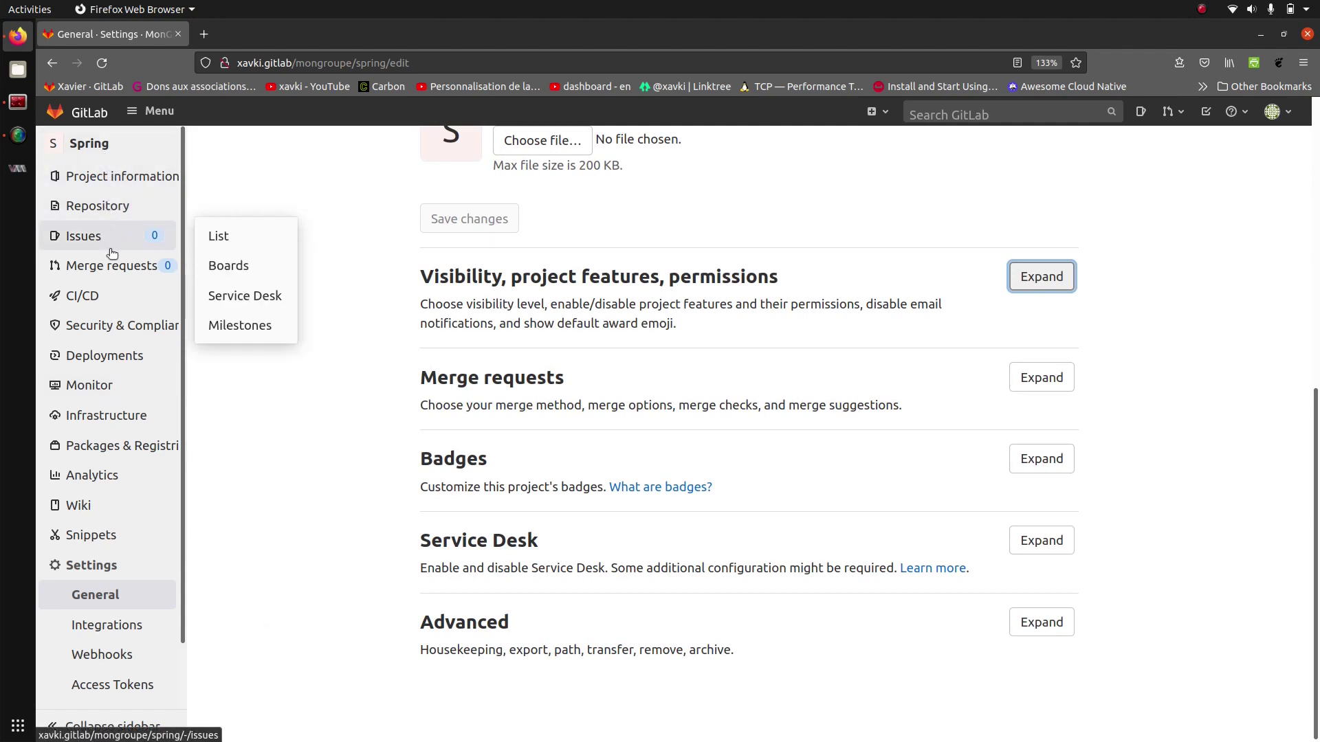
- Review the Spring project's activity and labels, and return to its overview page
{"action": "left_click", "coordinate": [113, 178]}
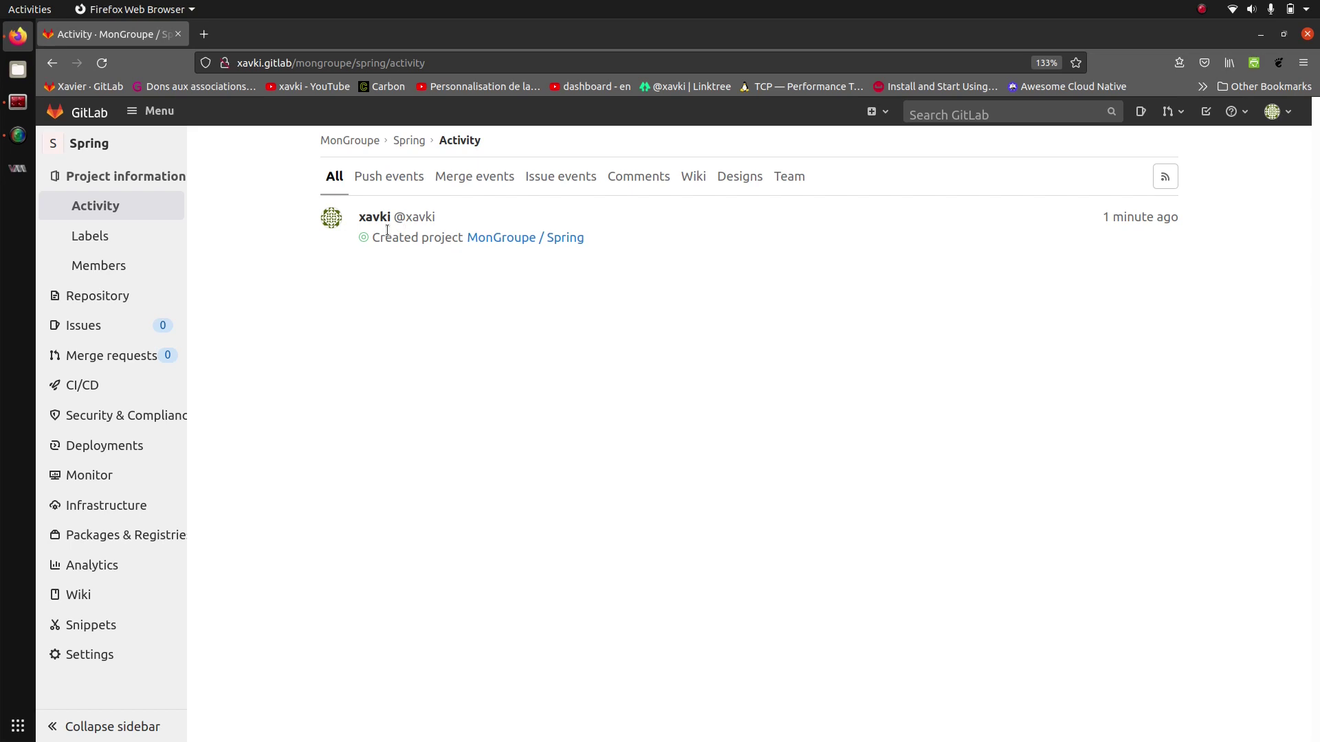
{"action": "left_click", "coordinate": [125, 240]}
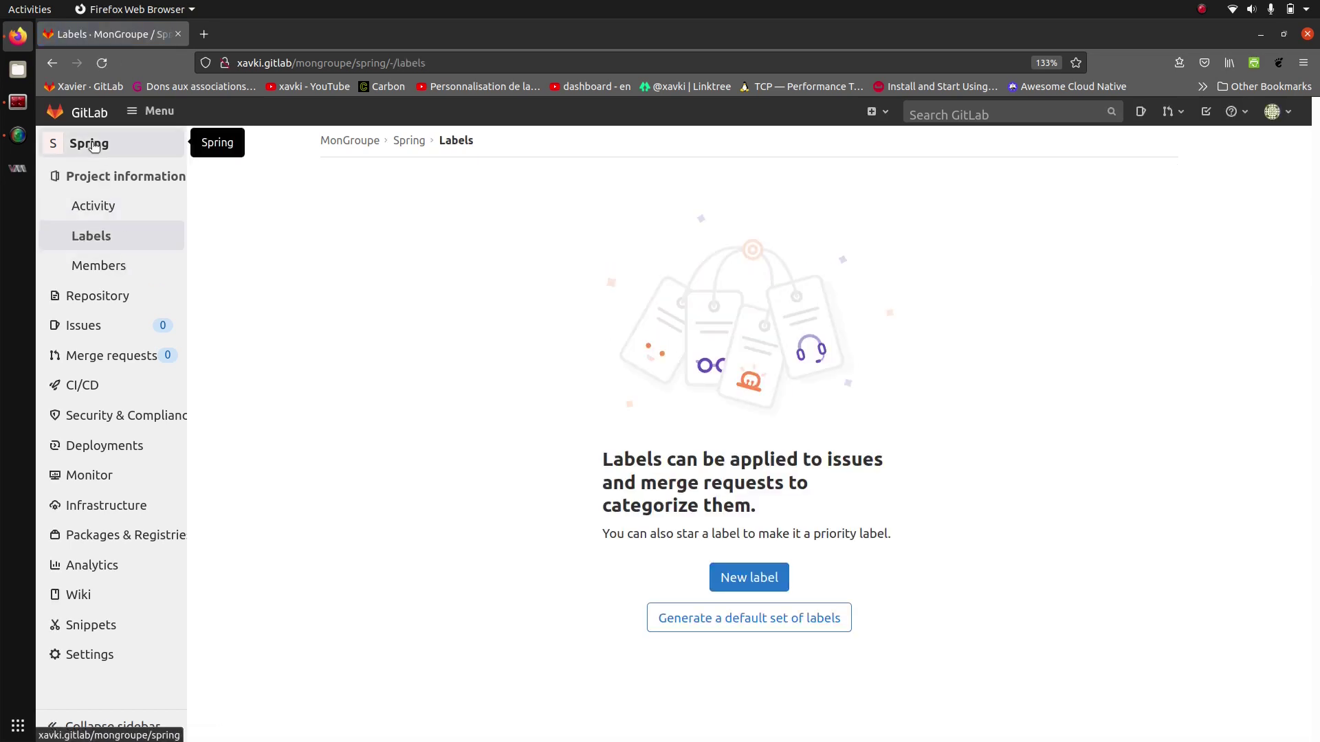
{"action": "left_click", "coordinate": [93, 145]}
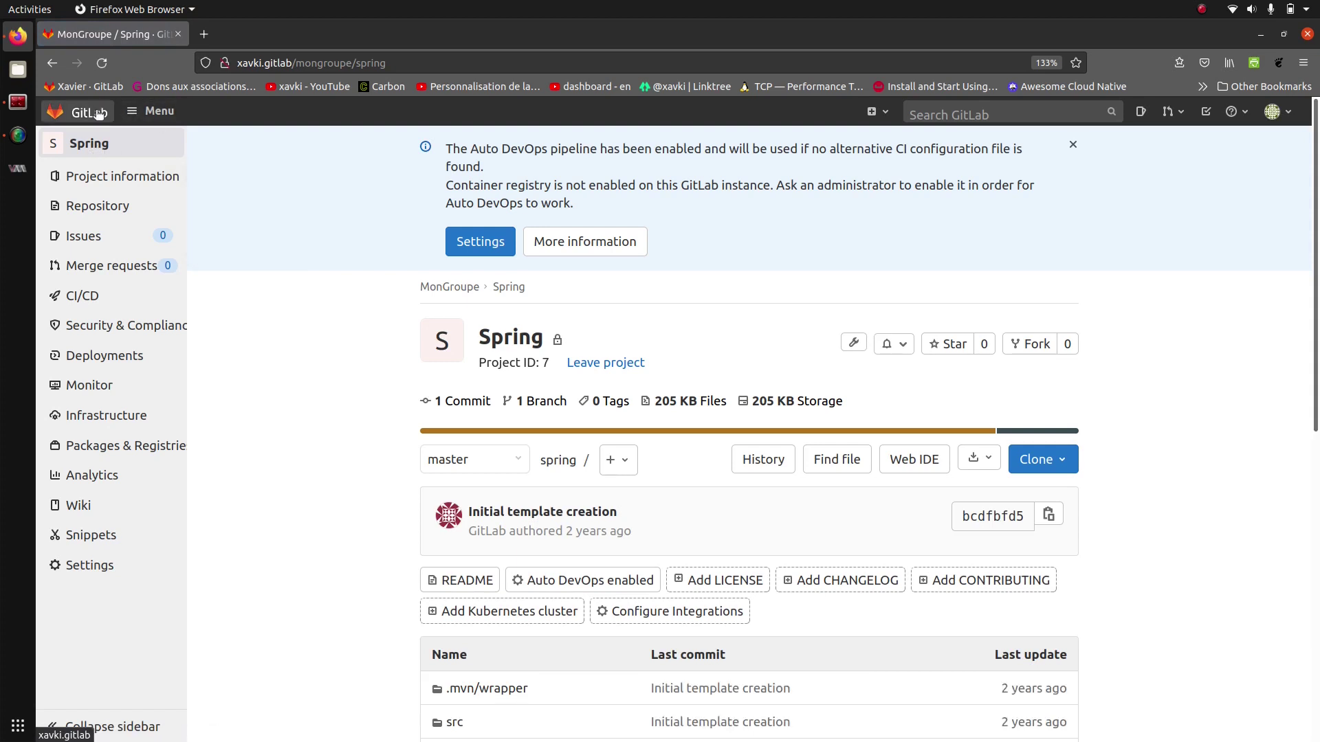
- Return to the dashboard and view the list of your own projects
{"action": "left_click", "coordinate": [83, 112]}
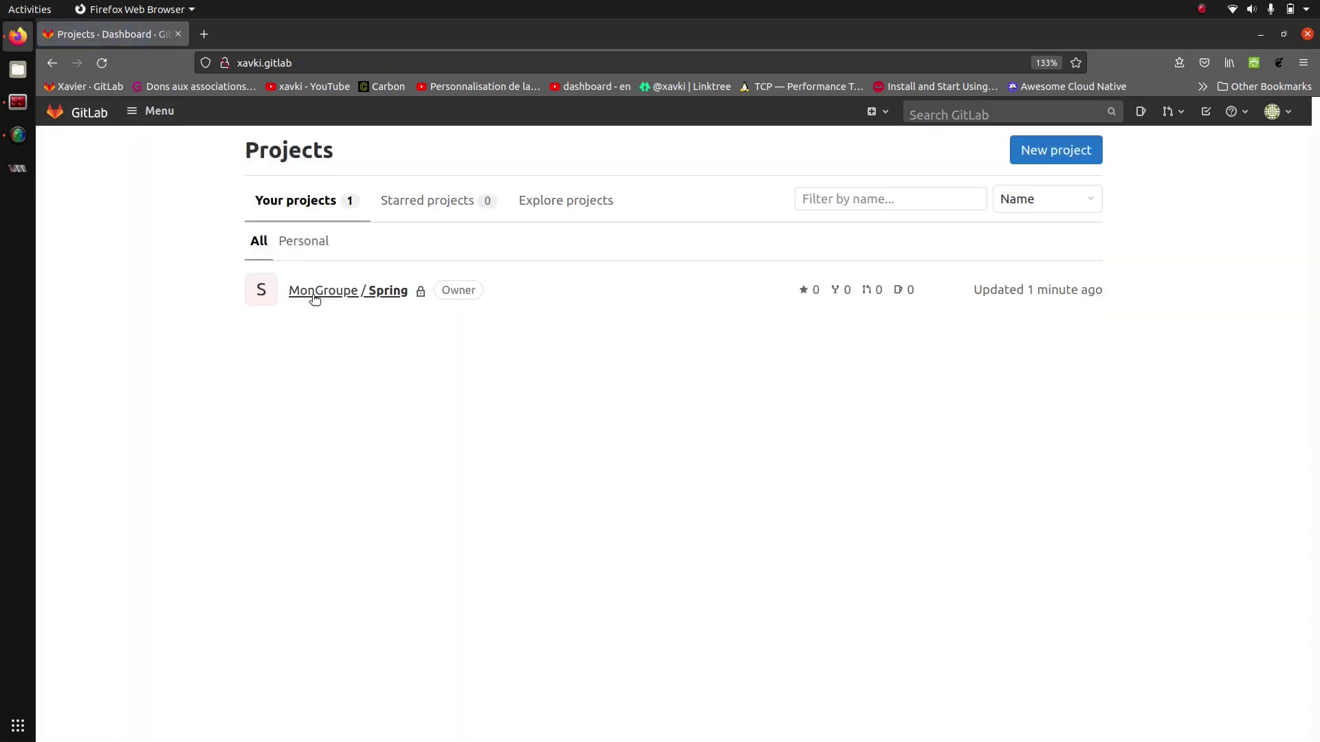
{"action": "left_click", "coordinate": [165, 114]}
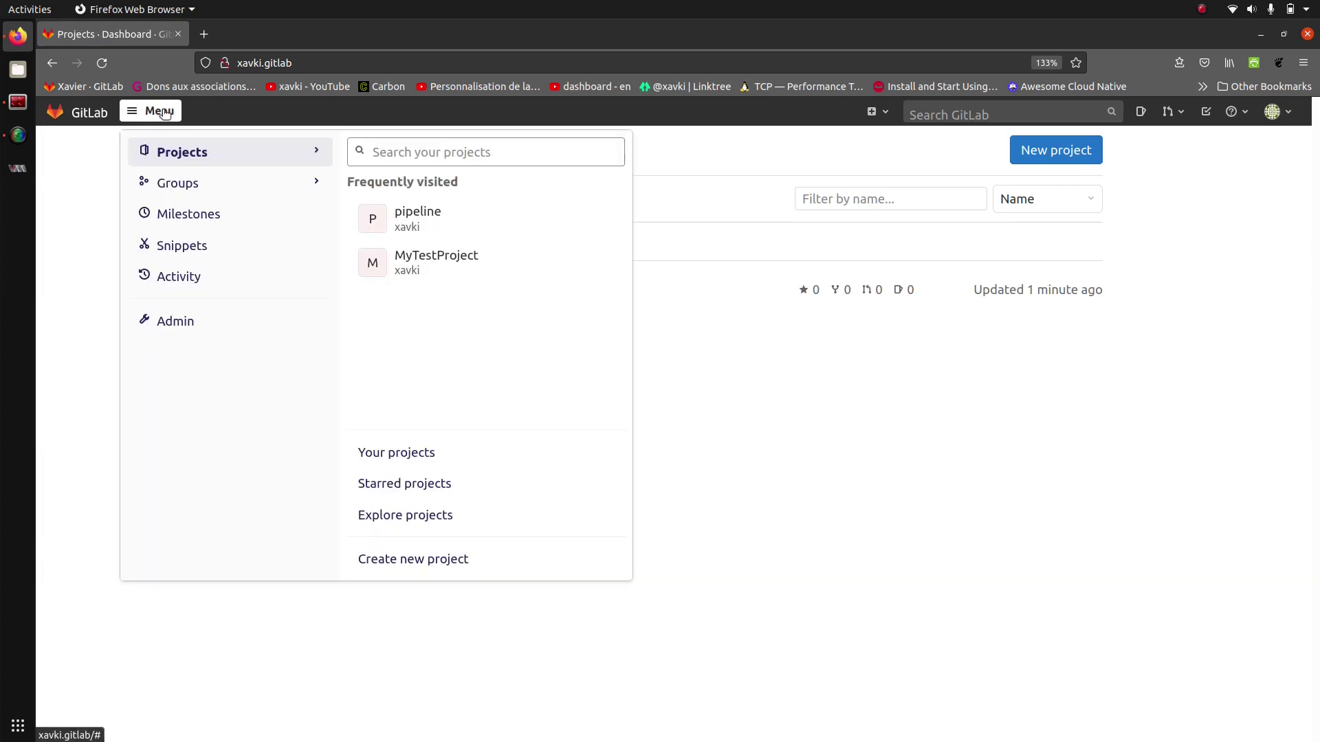
{"action": "left_click", "coordinate": [371, 451]}
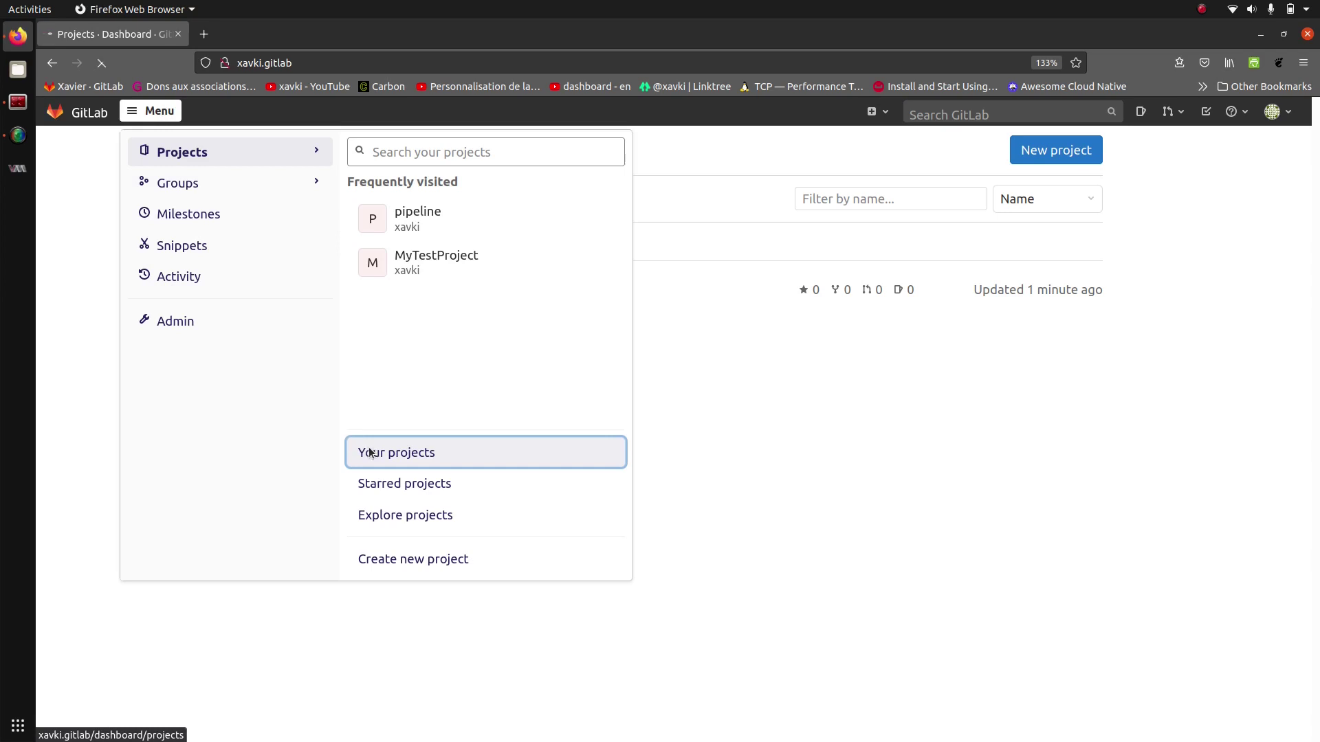
{"action": "left_click", "coordinate": [71, 108]}
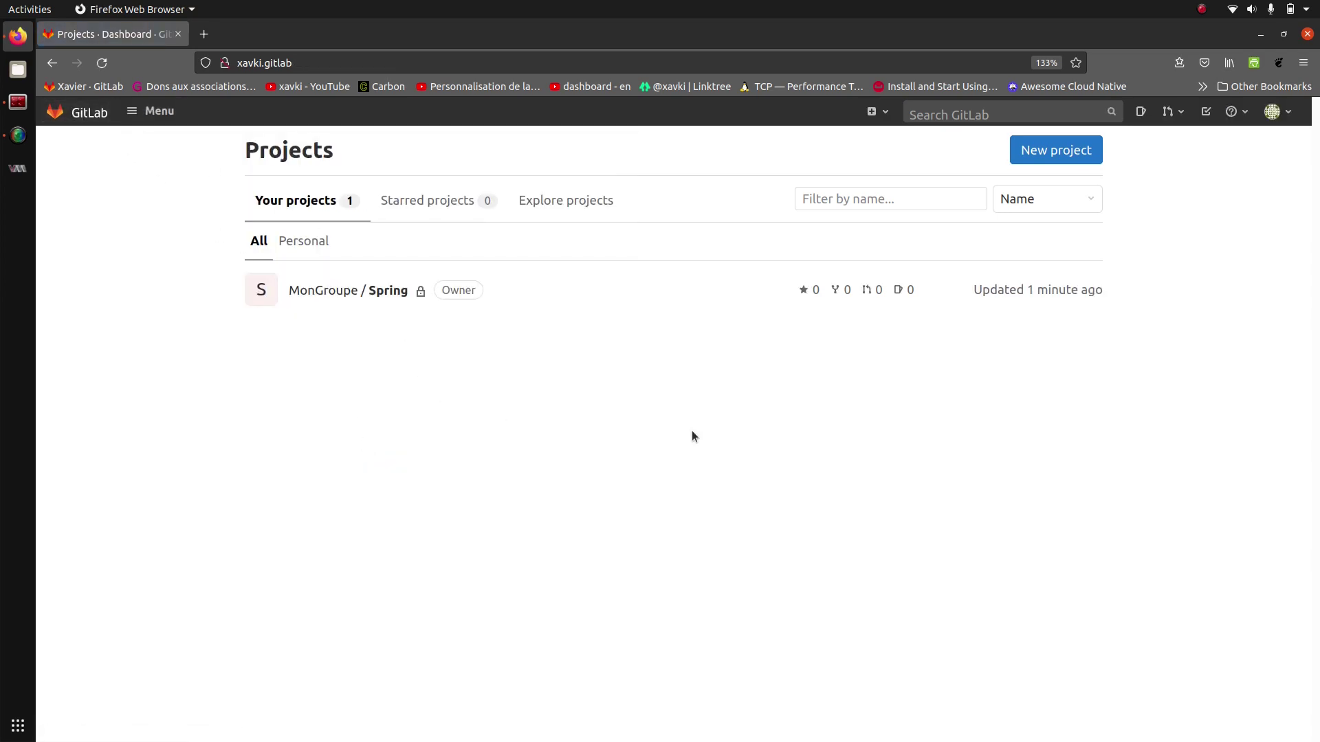